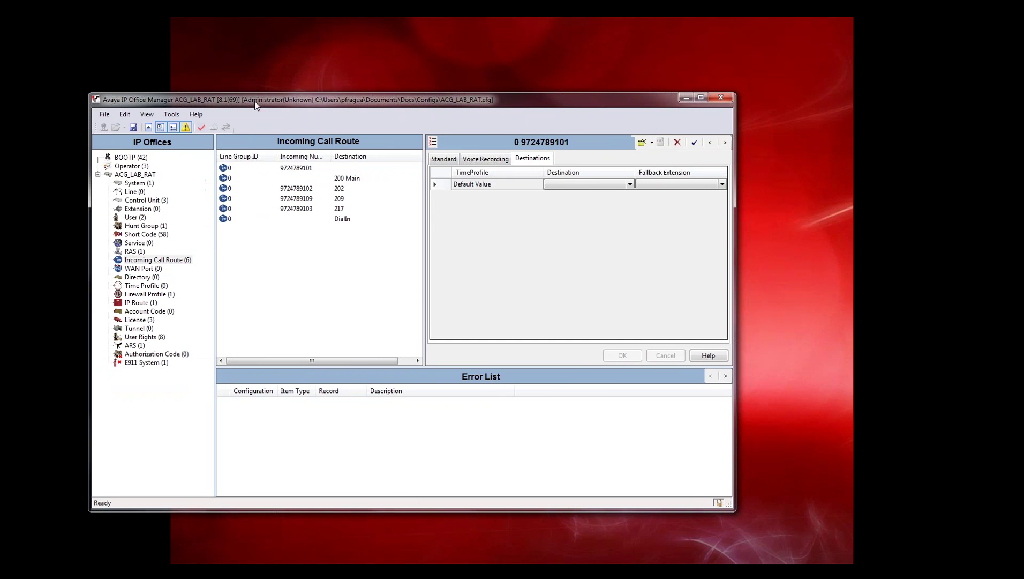
Step: Add short code 500 with feature Conference Meet Me and telephone number 500
click(161, 234)
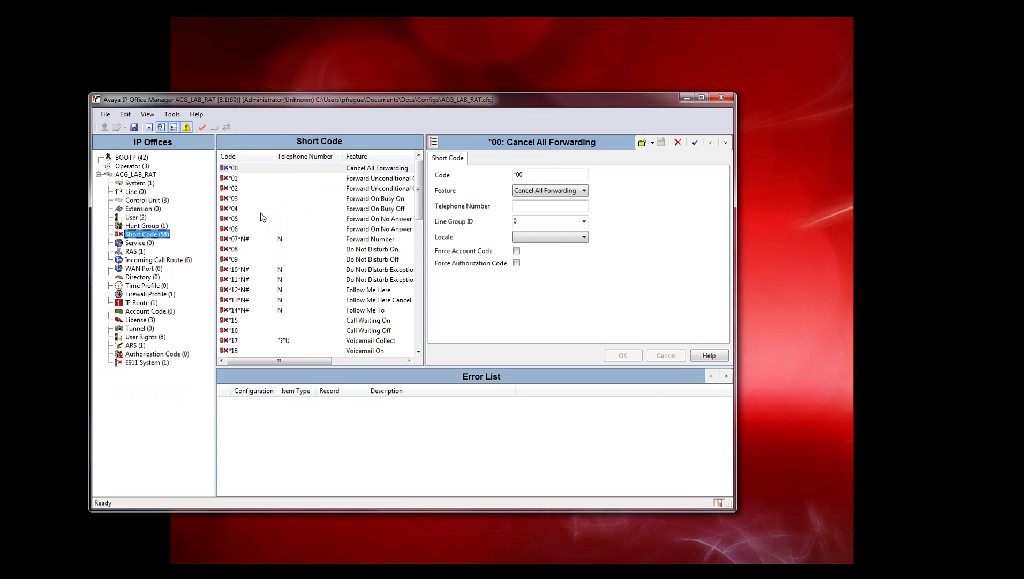
right_click(243, 198)
click(267, 204)
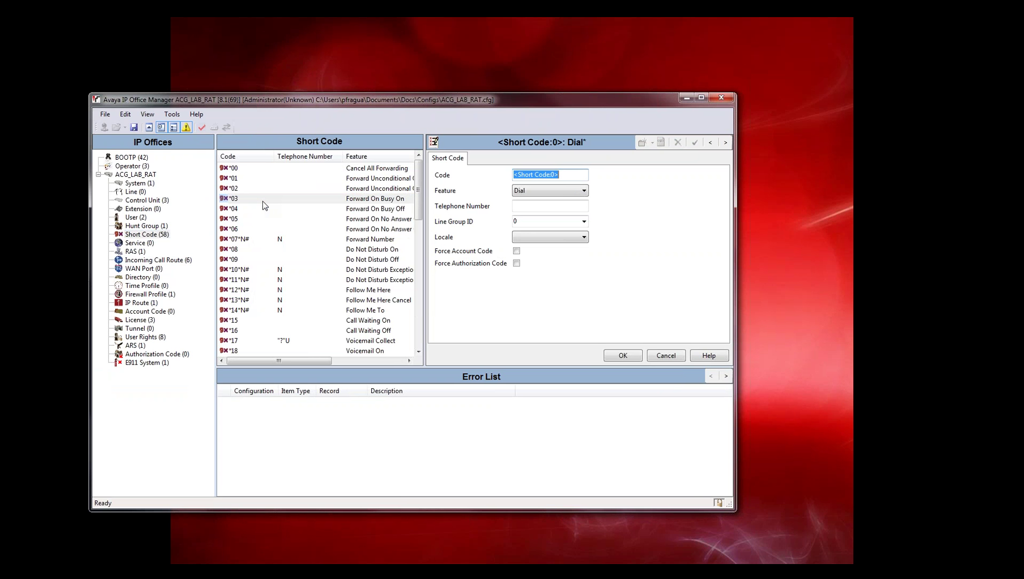
text(500)
key(Tab)
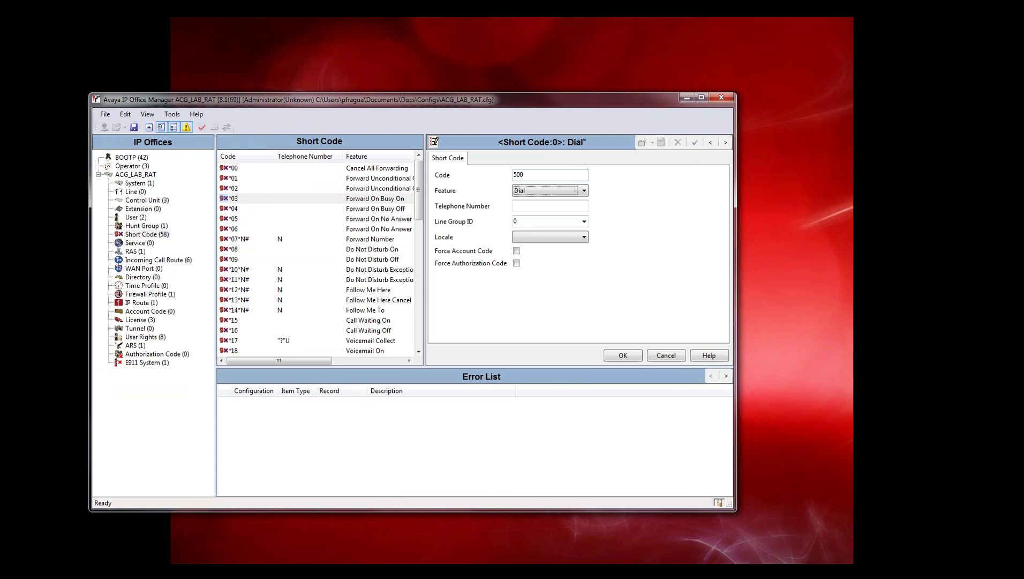
click(544, 188)
key(c)
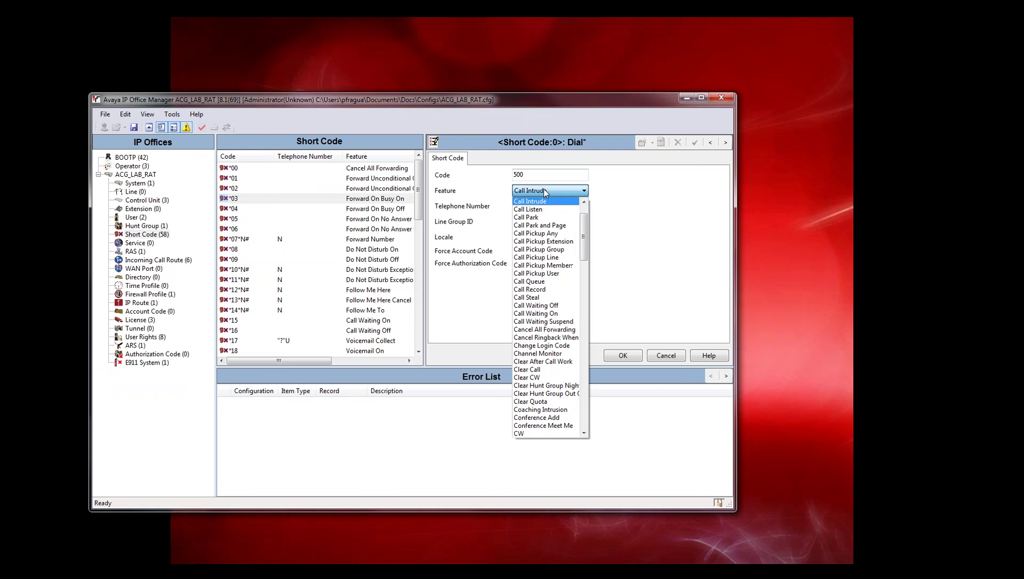
click(557, 426)
click(544, 206)
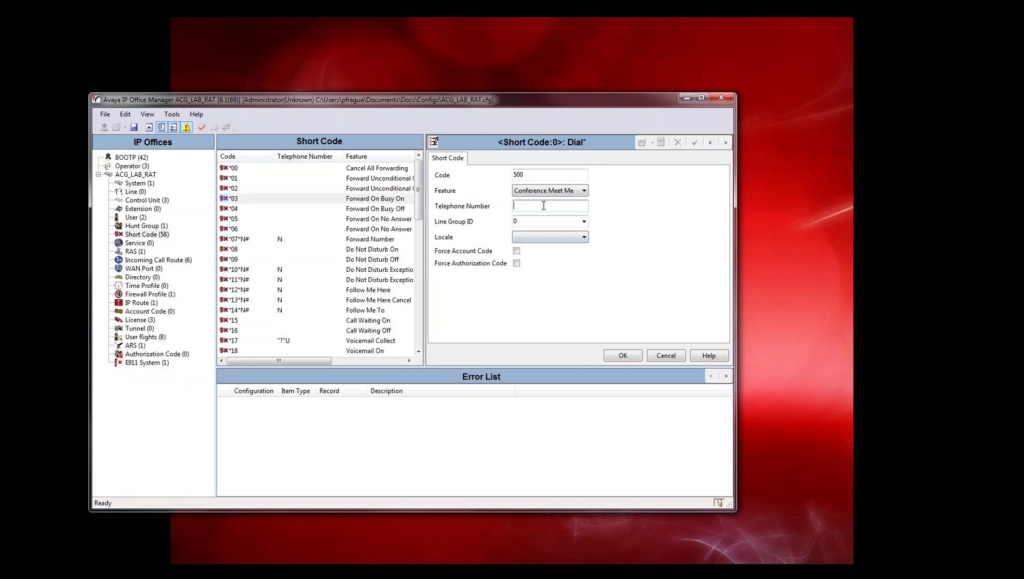
text(500)
click(620, 355)
right_click(350, 241)
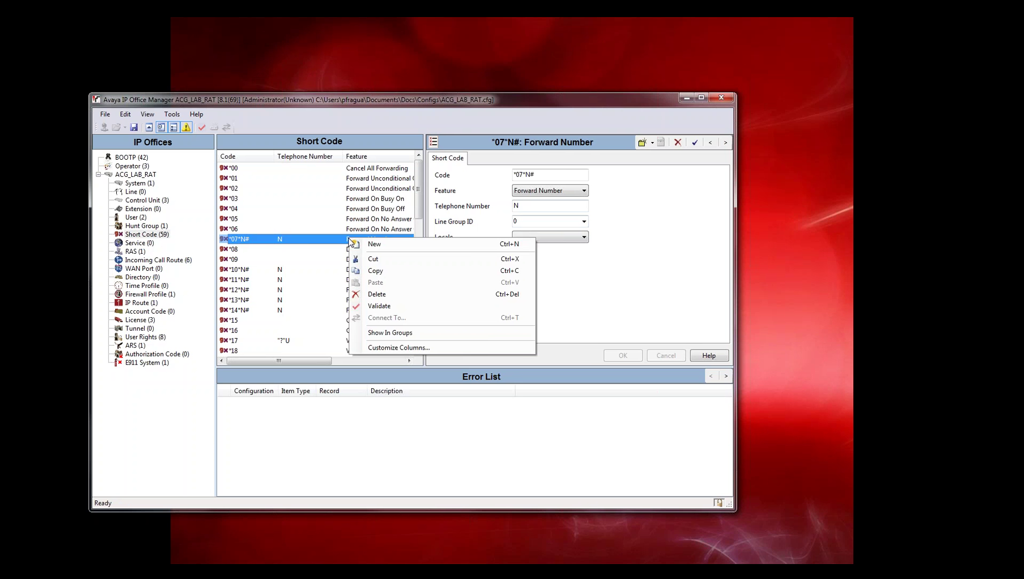
Step: Add short code 501 with feature Conference Meet Me and telephone number 501
click(390, 245)
text(501)
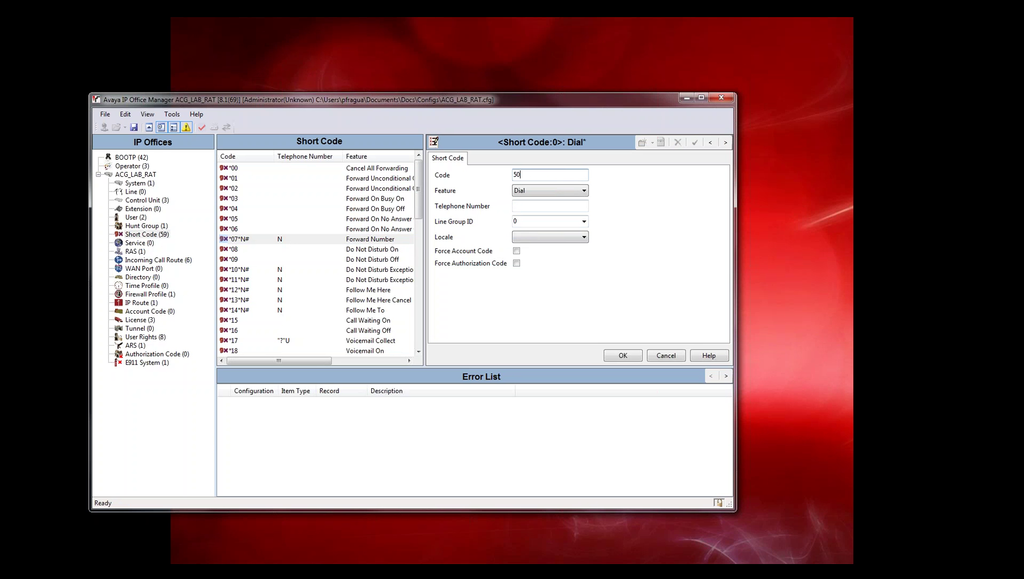
click(553, 188)
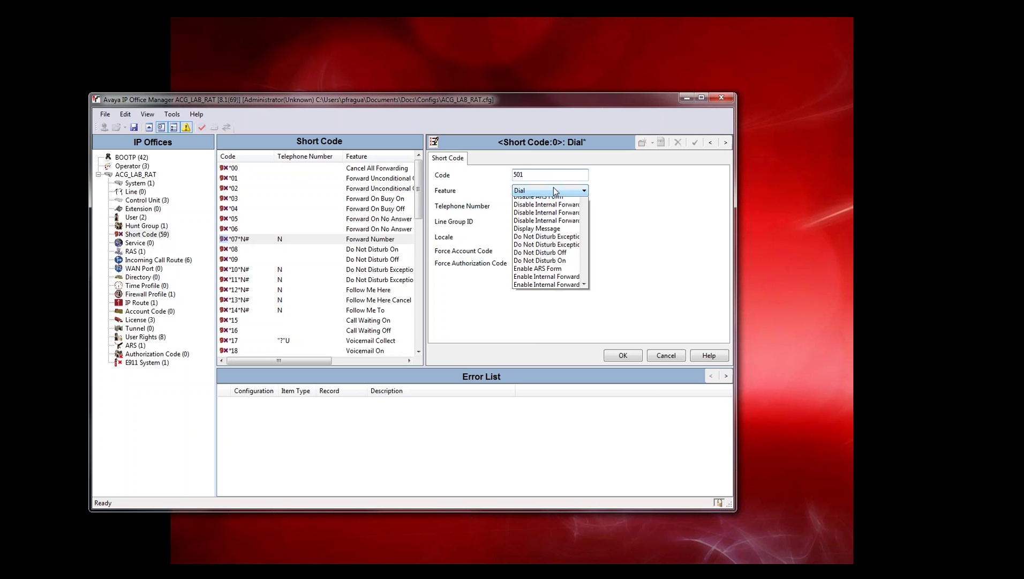
scroll(553, 321, up, 9)
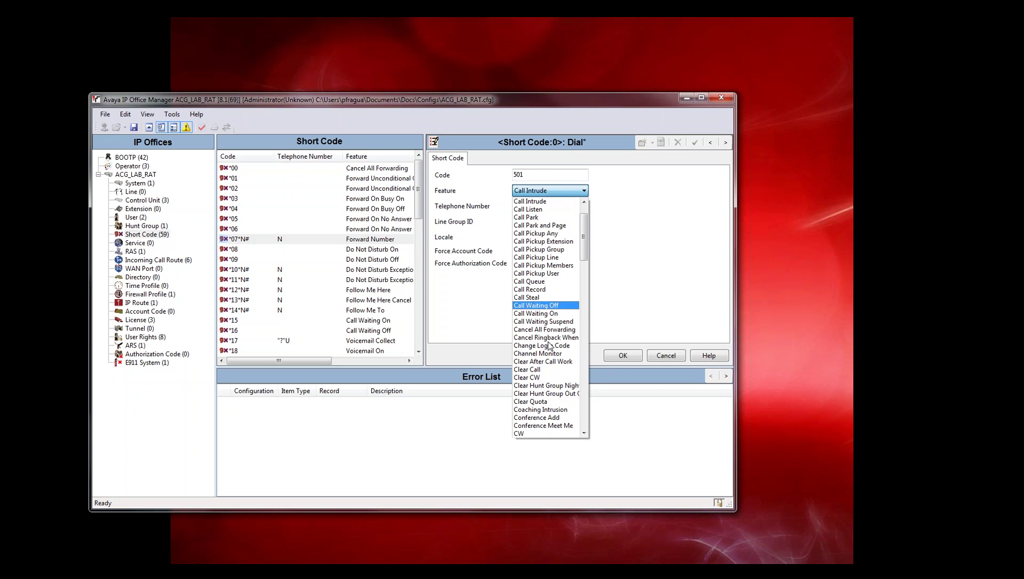
click(552, 421)
click(548, 206)
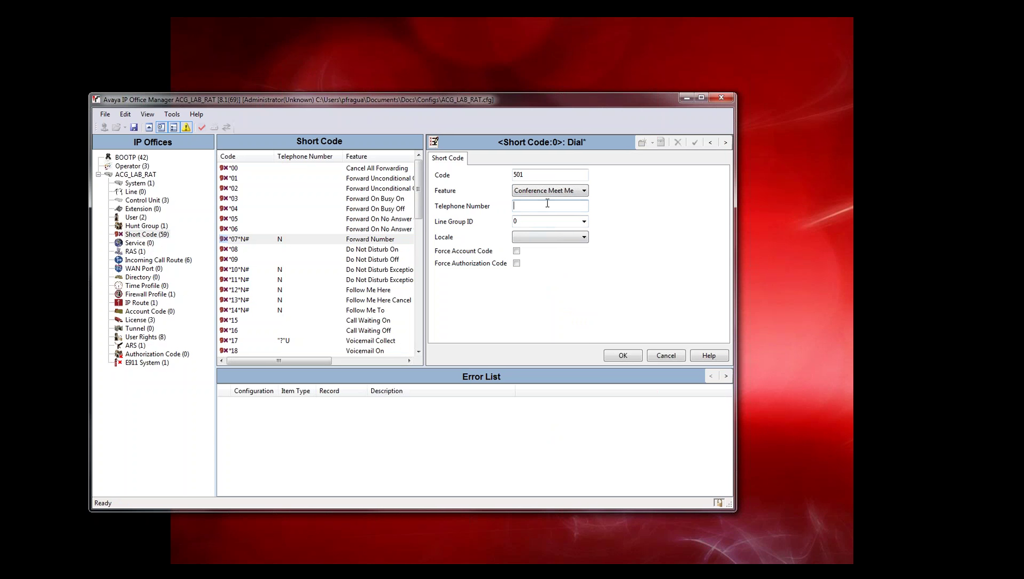
text(501)
click(616, 355)
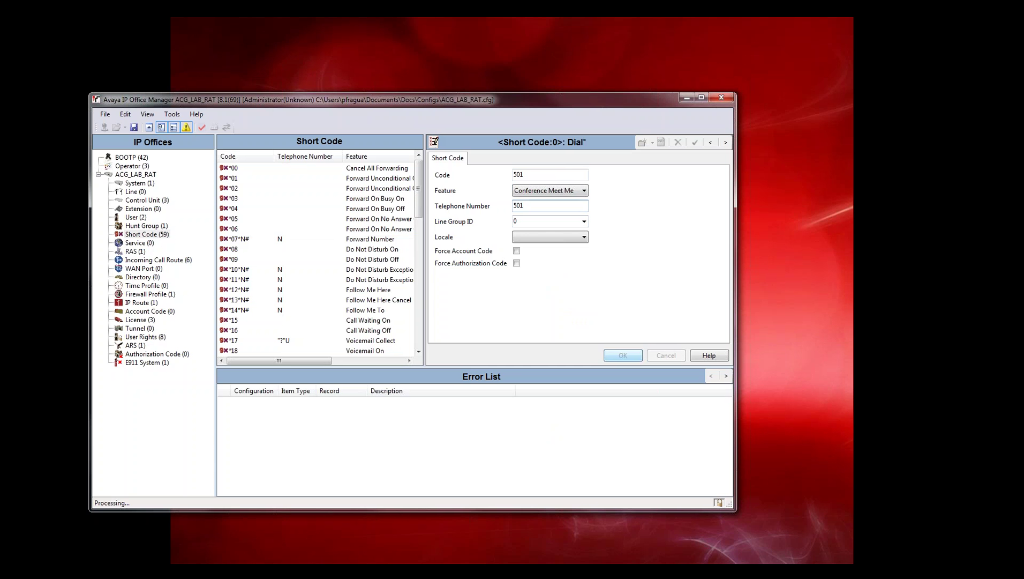
Step: Add short code 502 for Conference Meet Me 502, save, and sort codes descending
right_click(334, 239)
click(357, 242)
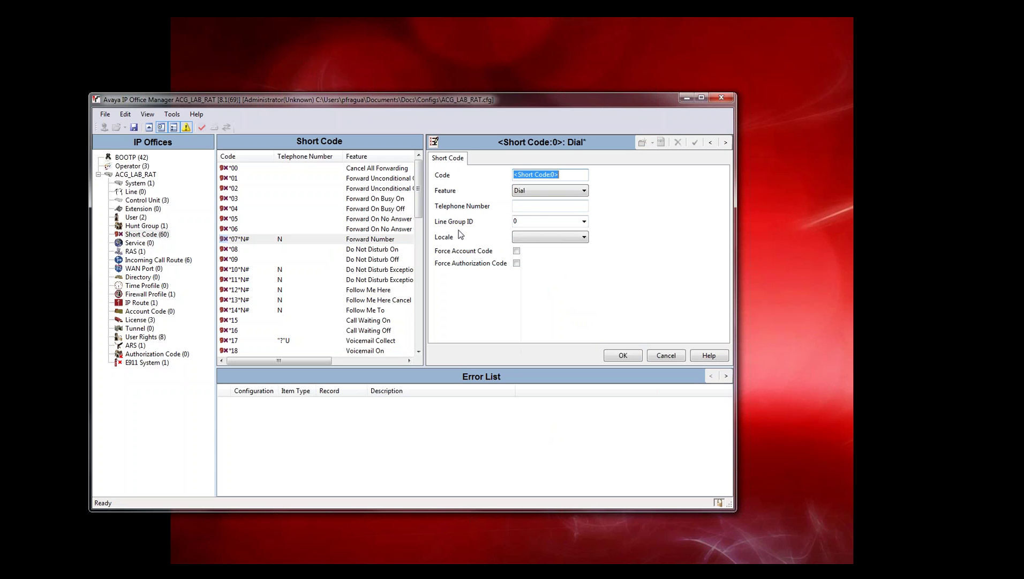
text(502)
click(584, 190)
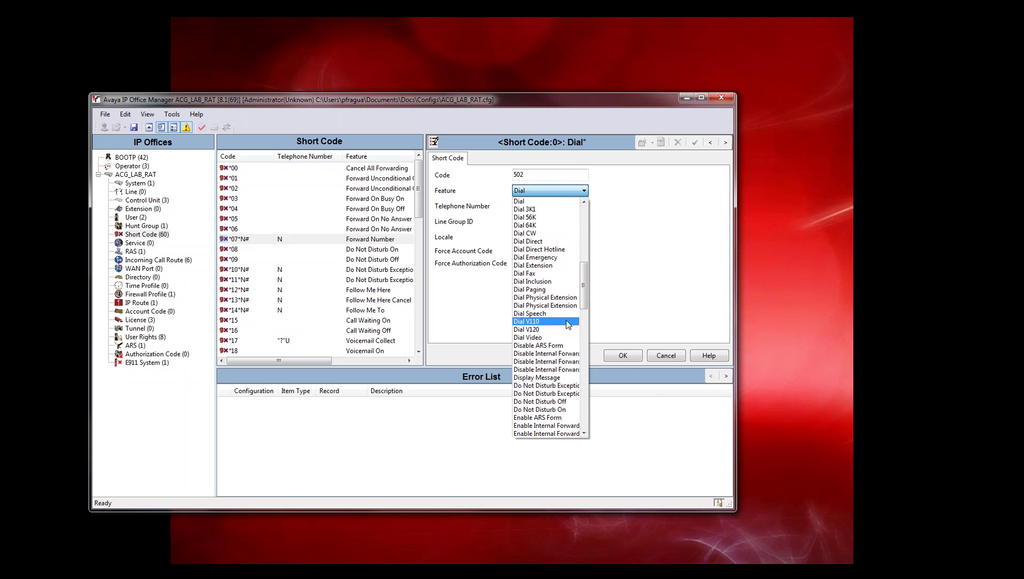
key(c)
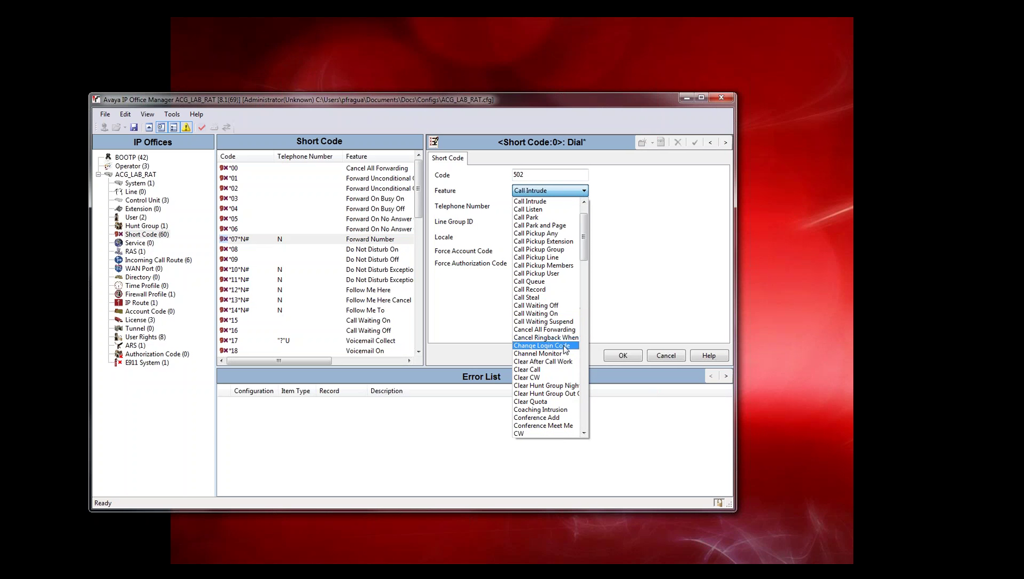
click(554, 426)
key(Tab)
text(5)
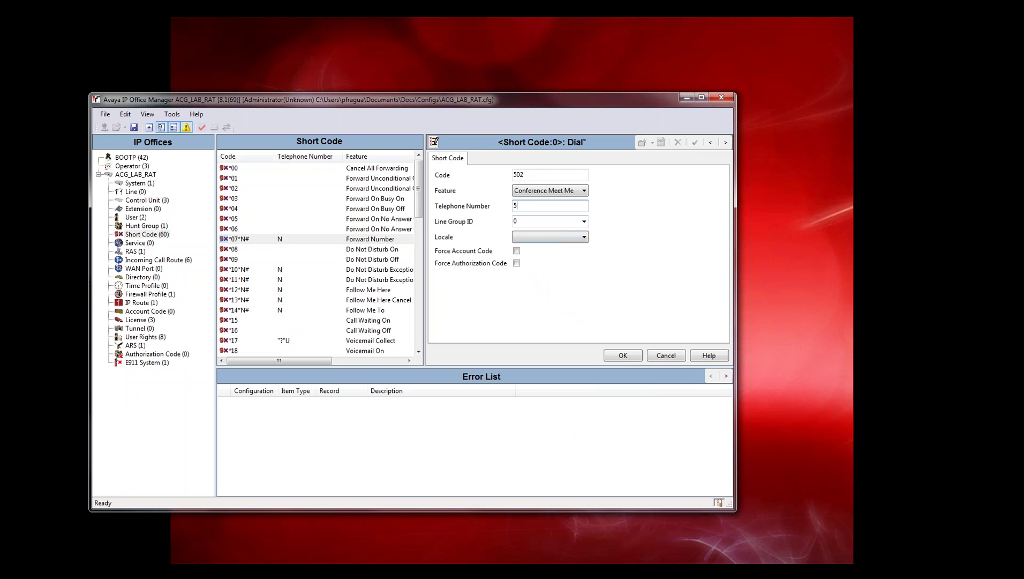
text(02)
click(621, 356)
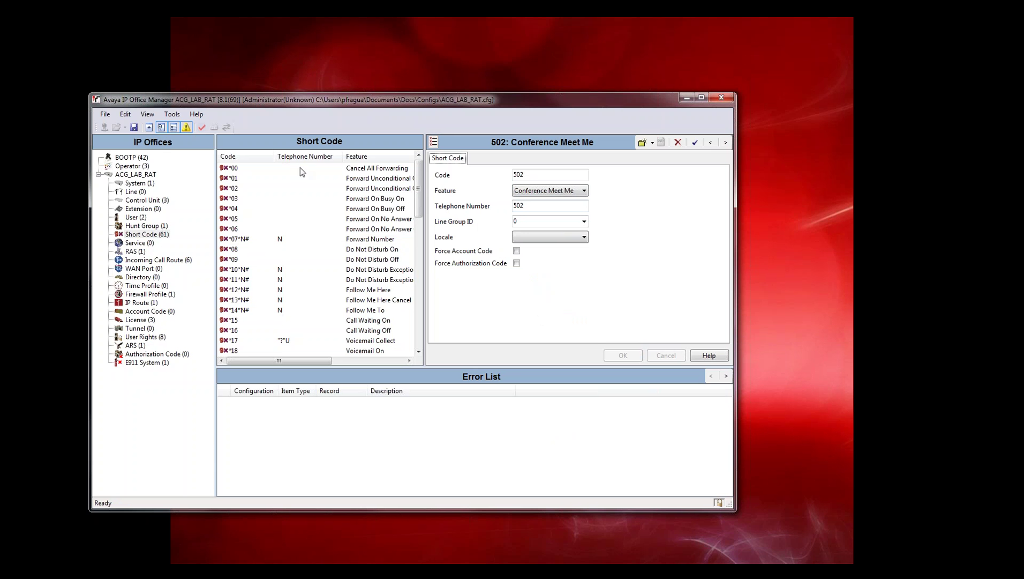
click(134, 128)
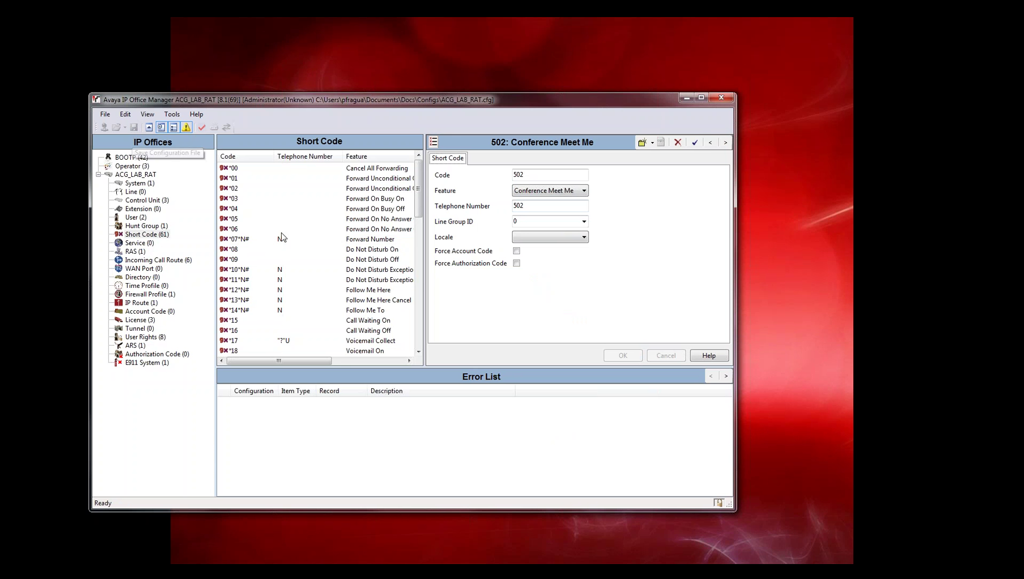
click(244, 157)
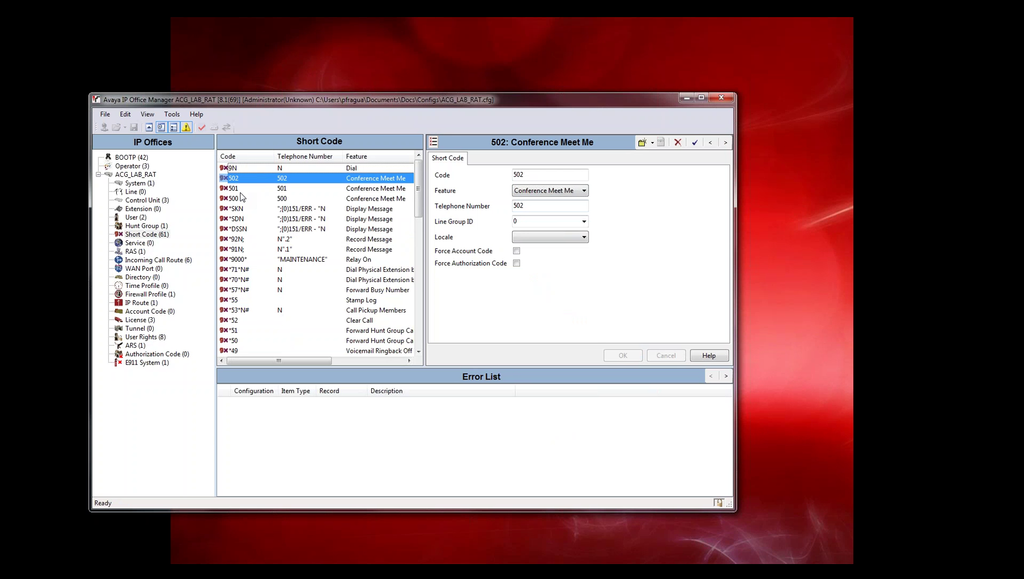
click(182, 262)
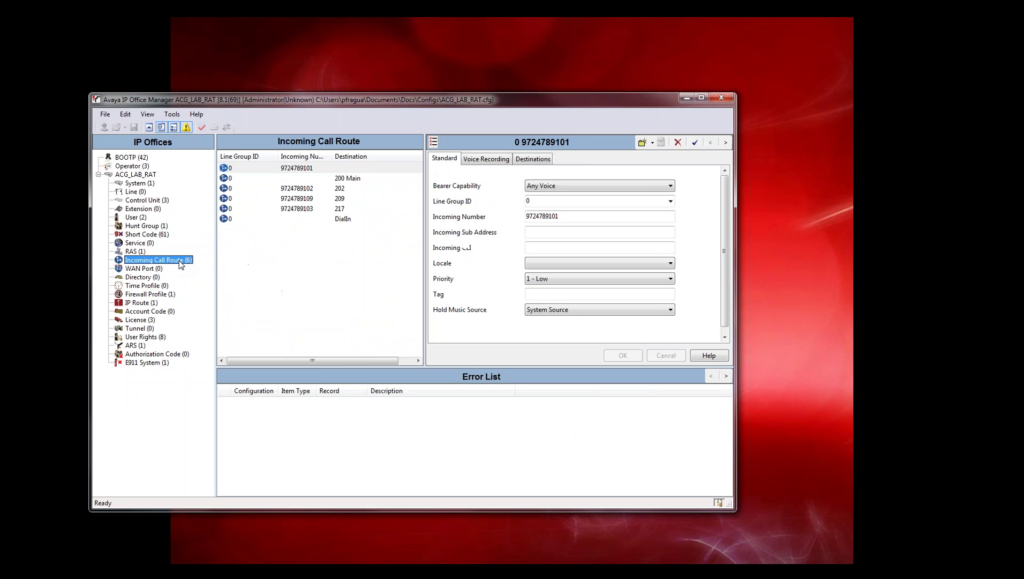
click(287, 170)
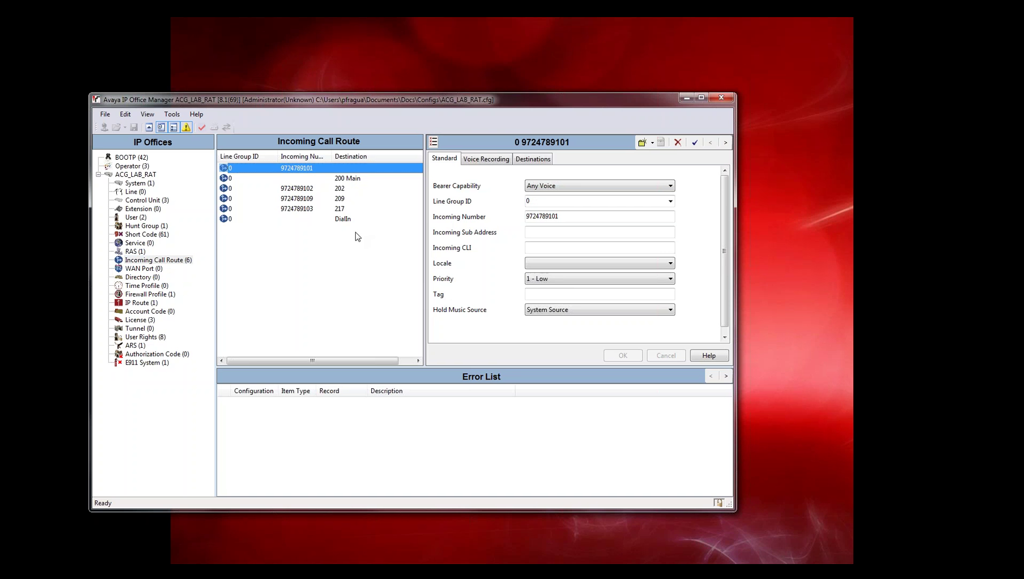
click(530, 161)
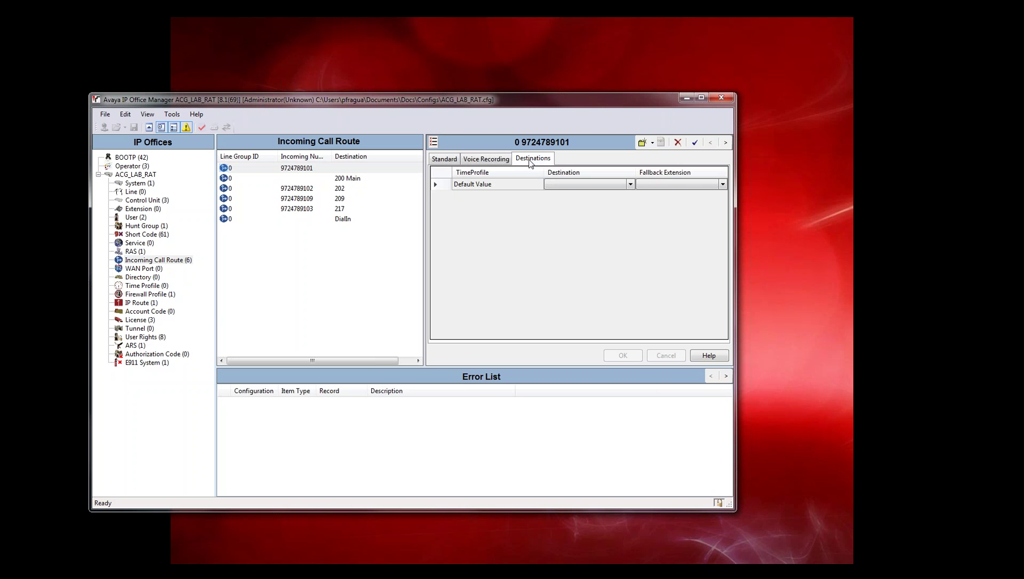
click(560, 184)
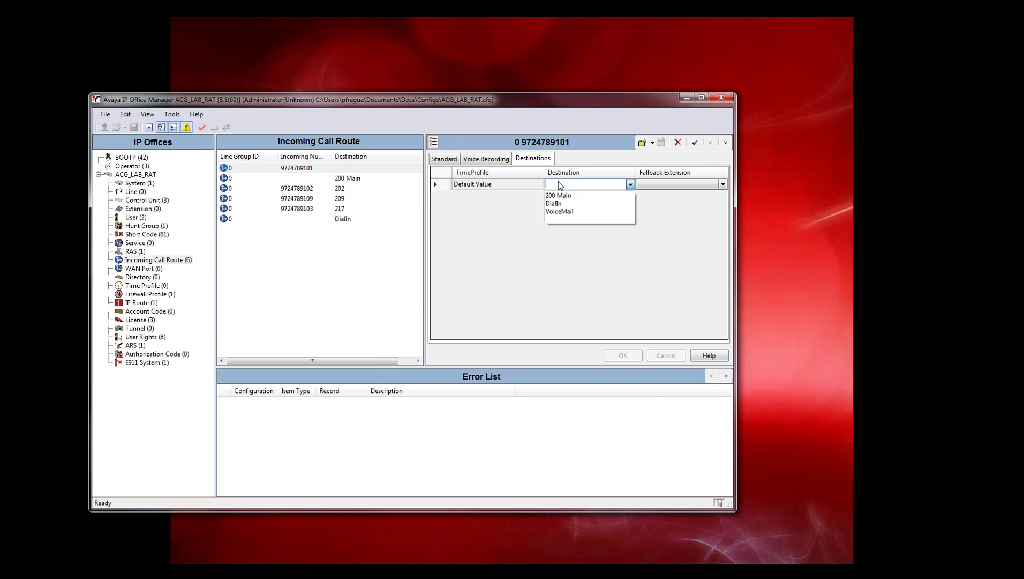
text(*904)
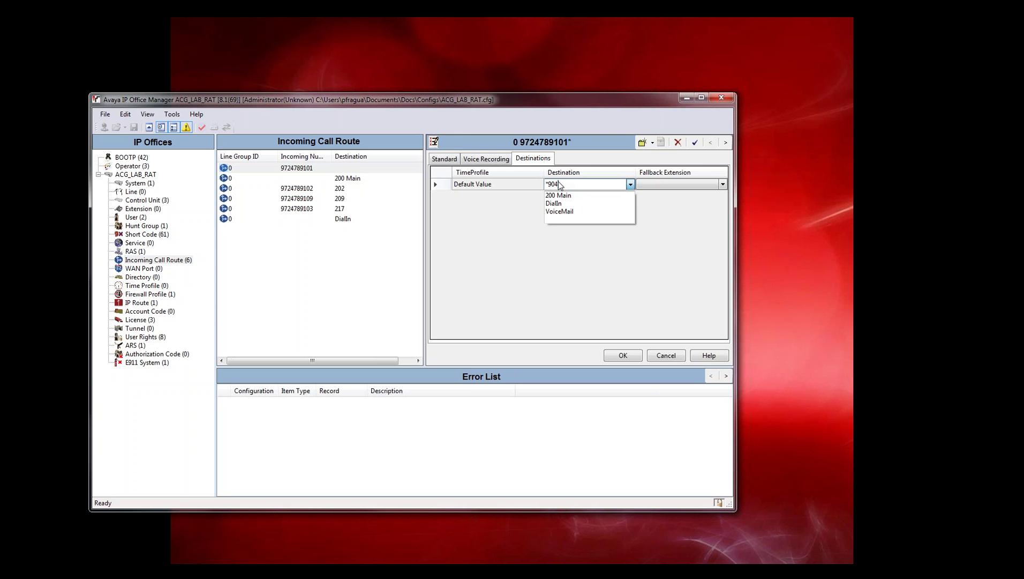
click(523, 247)
click(625, 359)
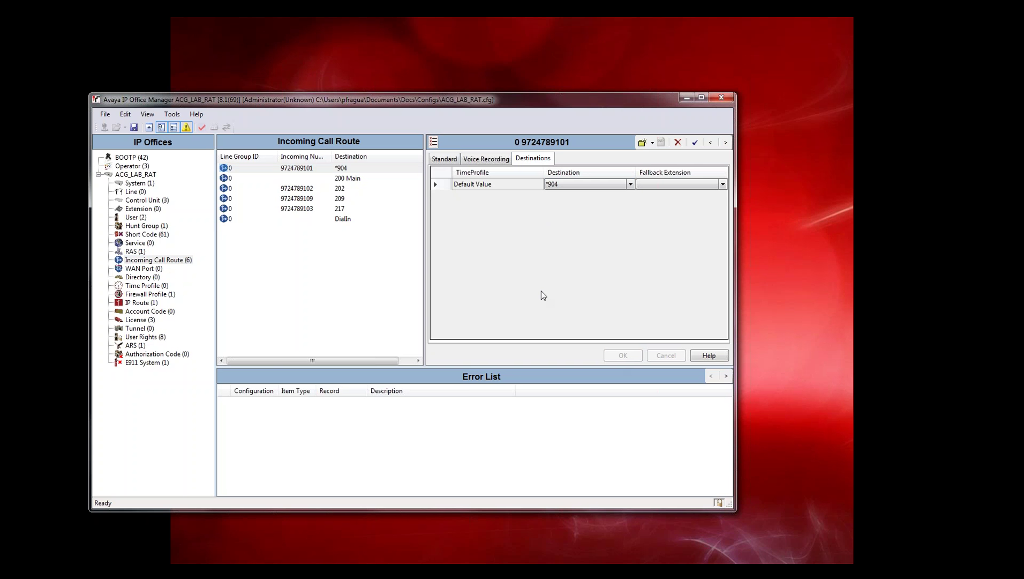
click(151, 236)
Step: Add short code *904 with feature Voicemail Node and telephone number ConfBridge
right_click(234, 256)
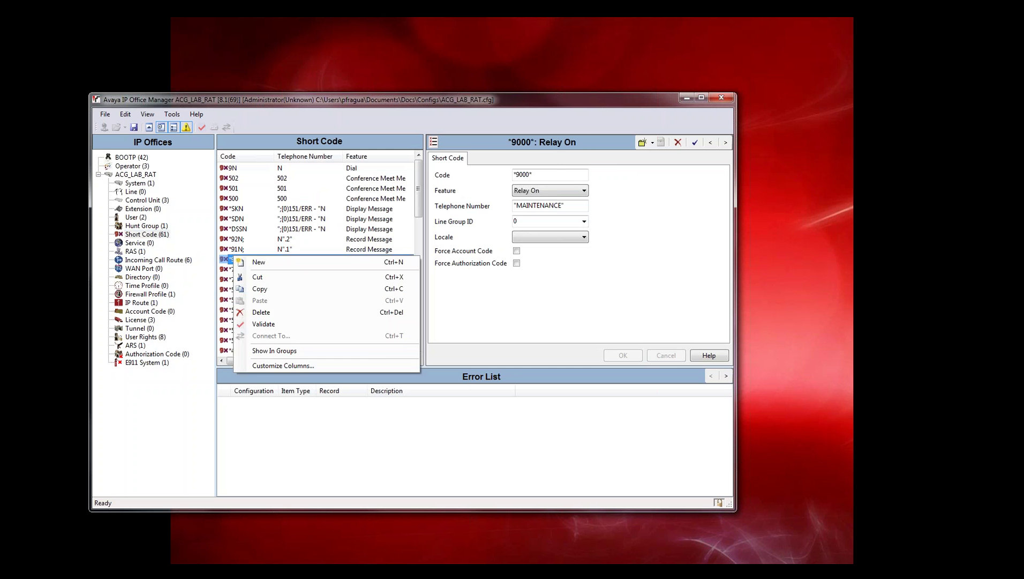
click(256, 263)
text(*9)
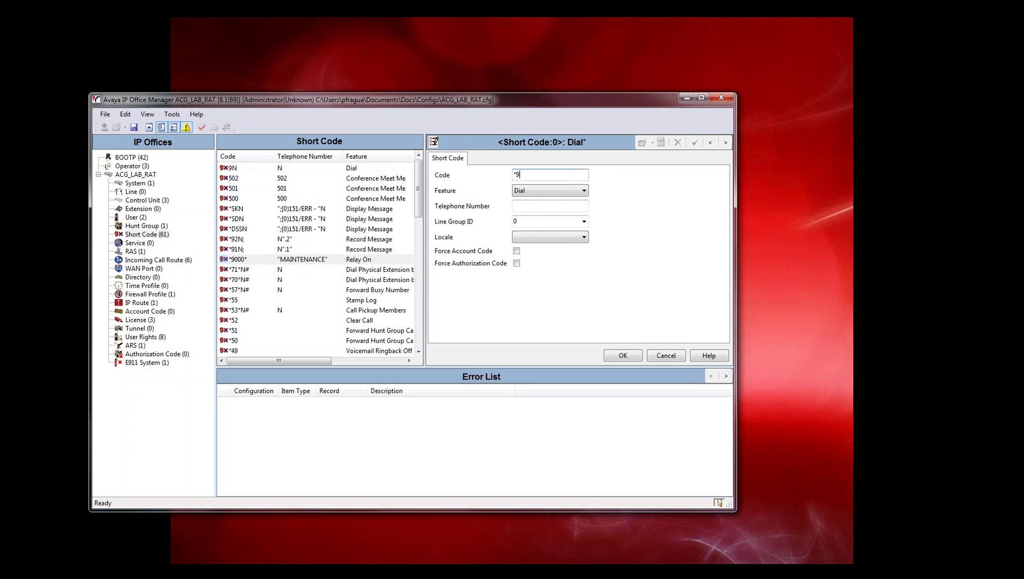
text(04)
click(521, 190)
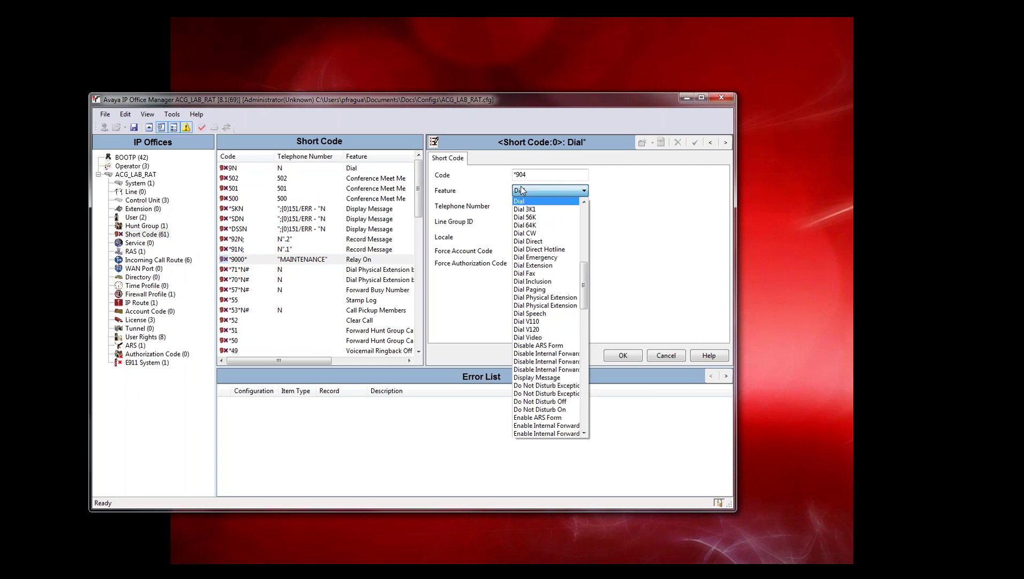
key(v)
key(v)
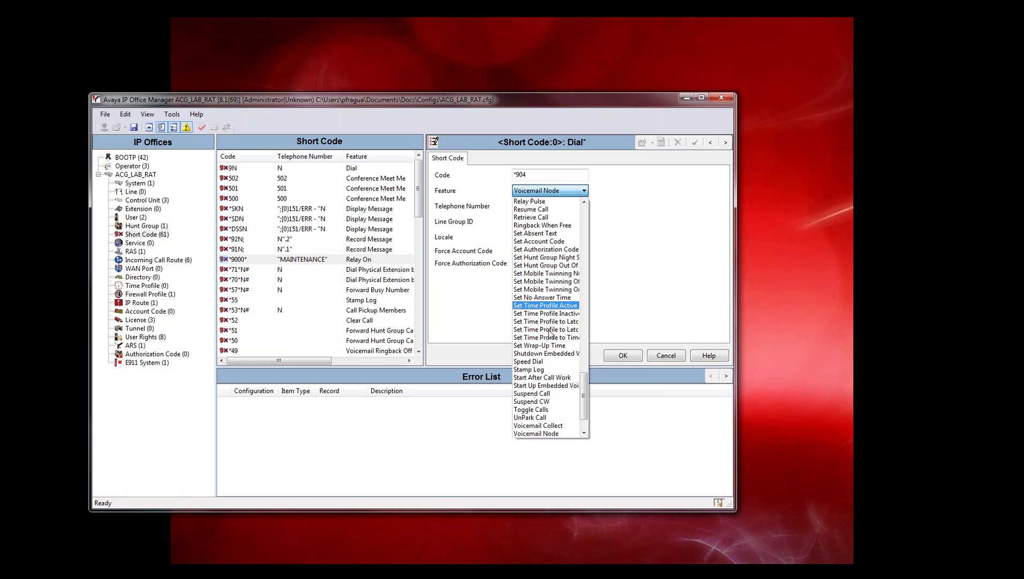
click(538, 436)
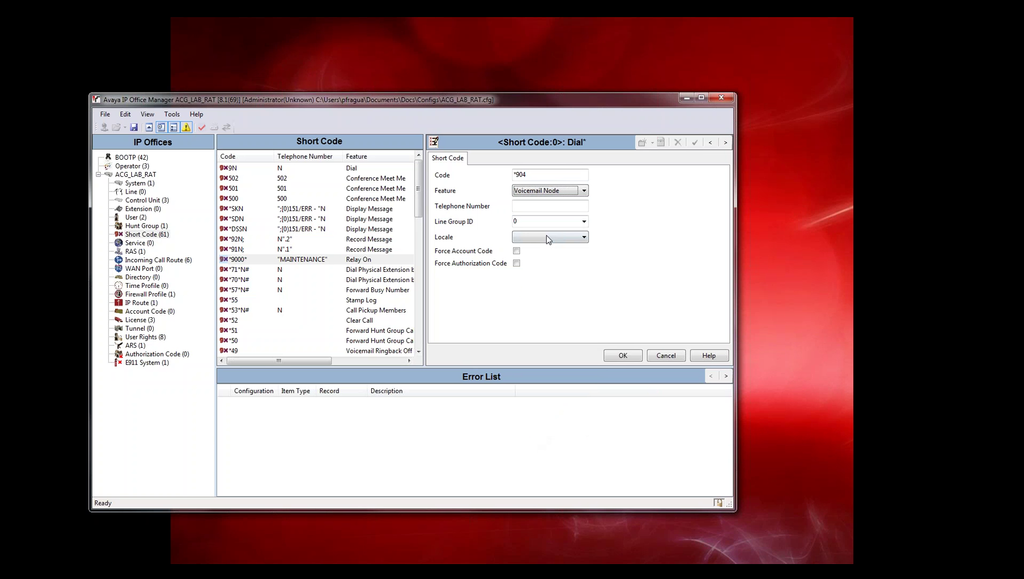
click(539, 208)
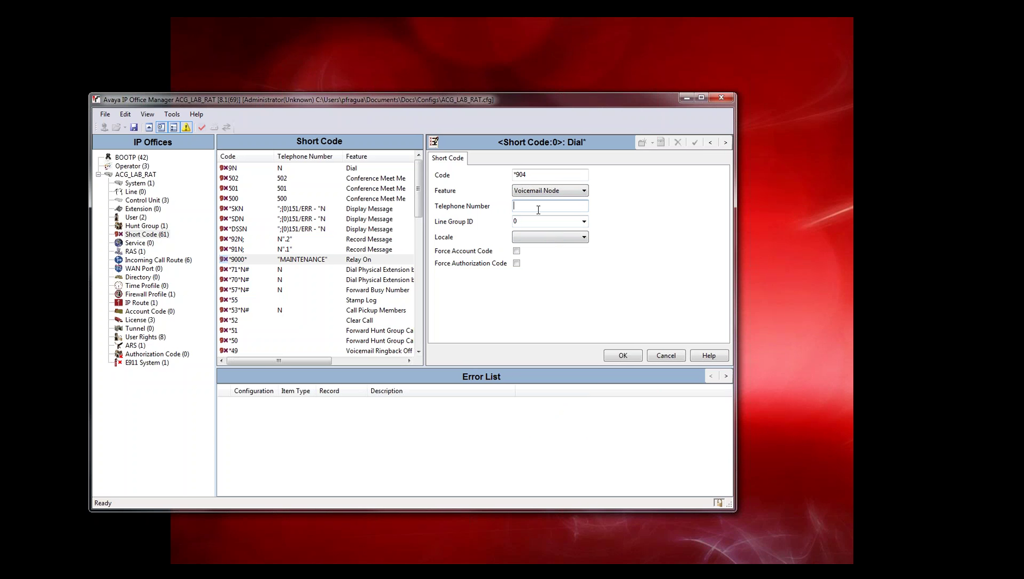
text(ConfBridge)
click(612, 355)
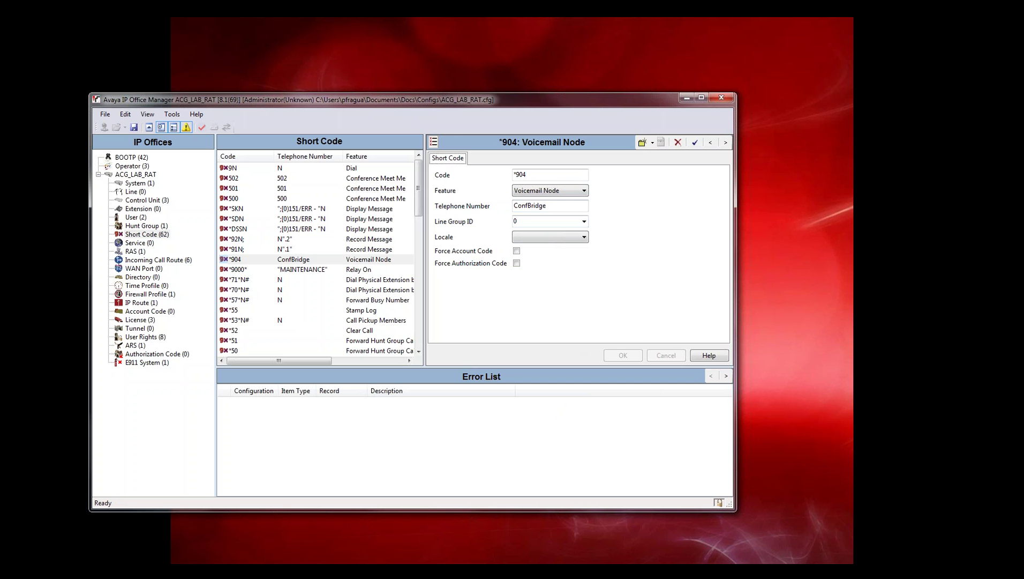
Step: Copy the ConfBridge telephone number from *904 and save the configuration
double_click(536, 201)
right_click(534, 201)
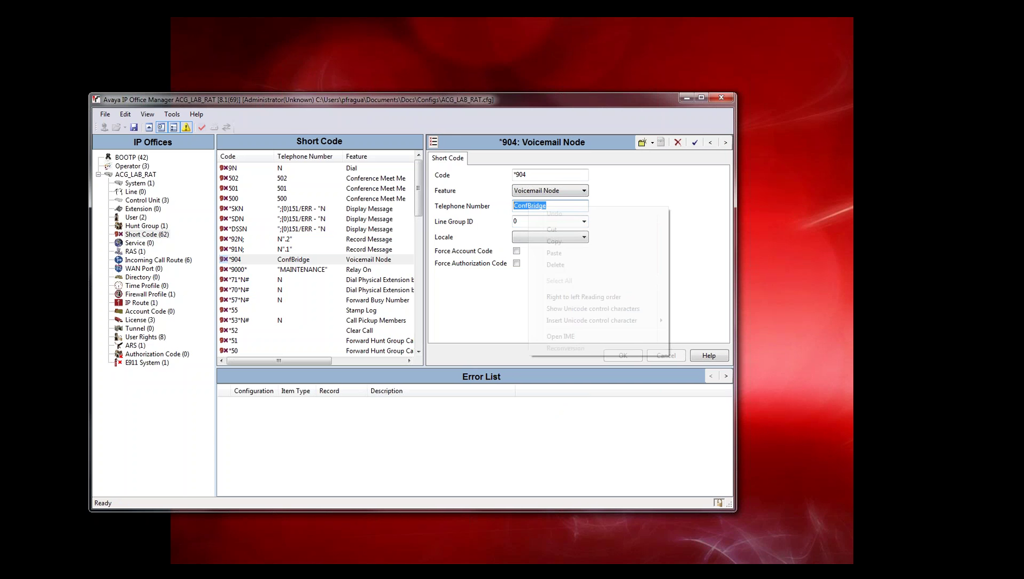
click(552, 241)
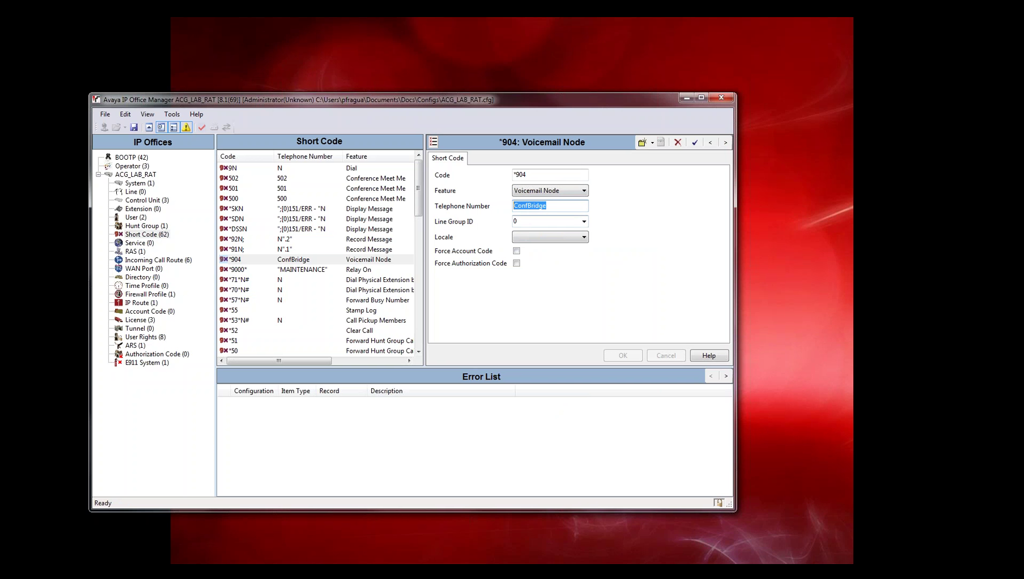
click(134, 128)
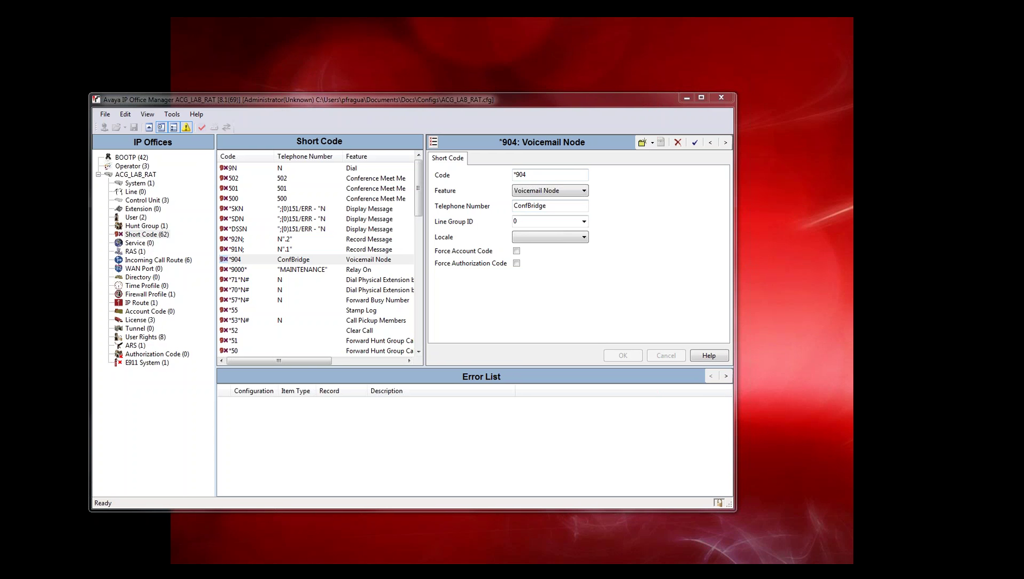
Step: With Manager minimized, add a Short Codes start point named ConfBridge in Voicemail Pro
drag(51, 154, 304, 158)
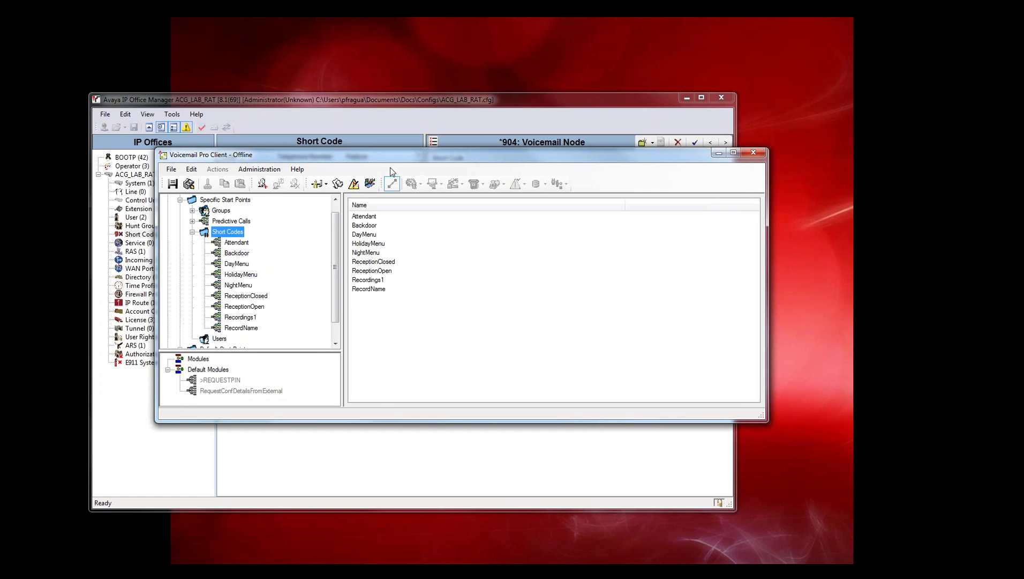
click(687, 98)
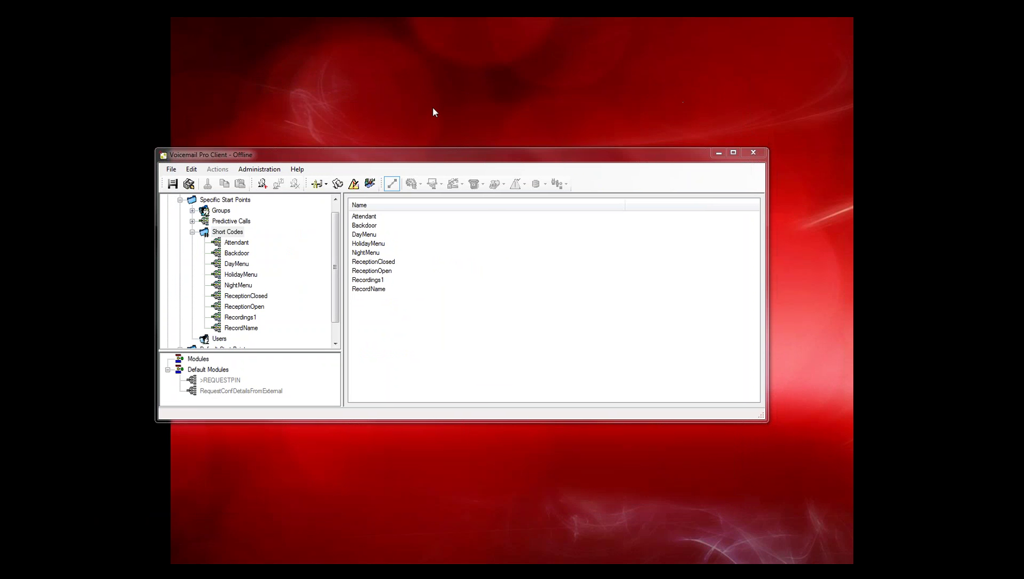
click(229, 235)
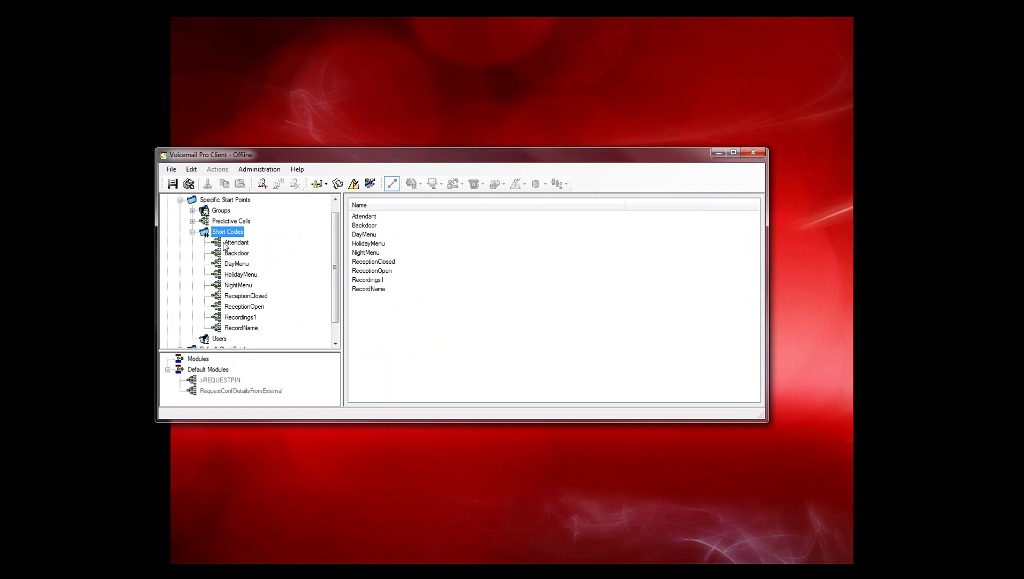
right_click(219, 233)
click(229, 239)
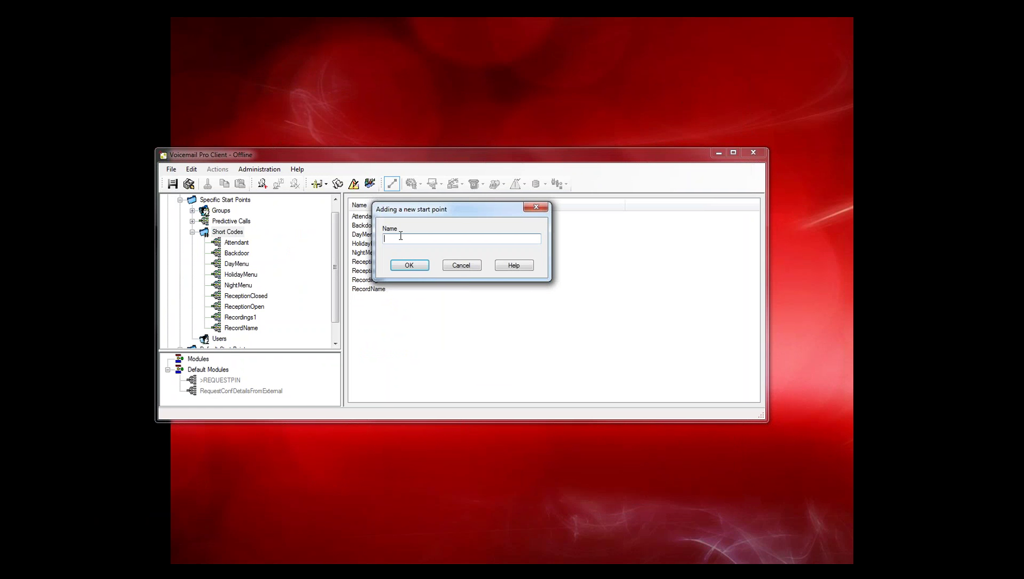
text(ConfBridge)
click(410, 267)
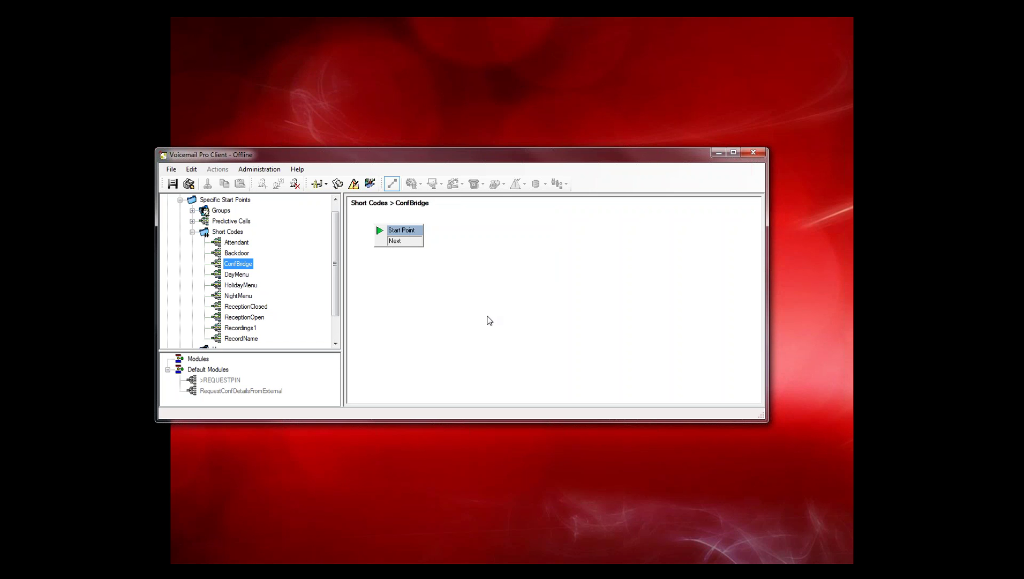
Step: Place a Menu action and a Variable Routing action below it on the ConfBridge canvas
click(476, 301)
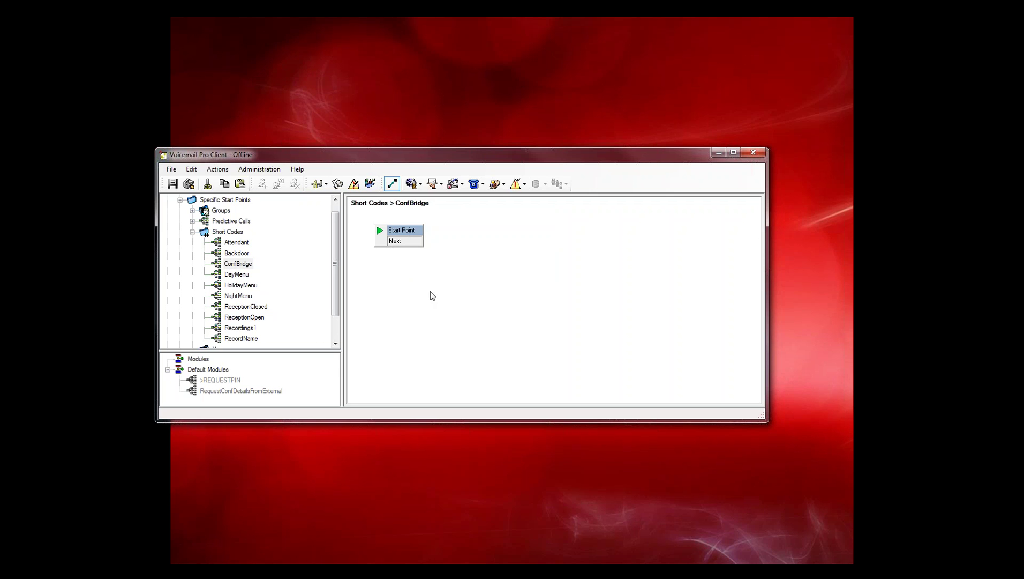
click(218, 175)
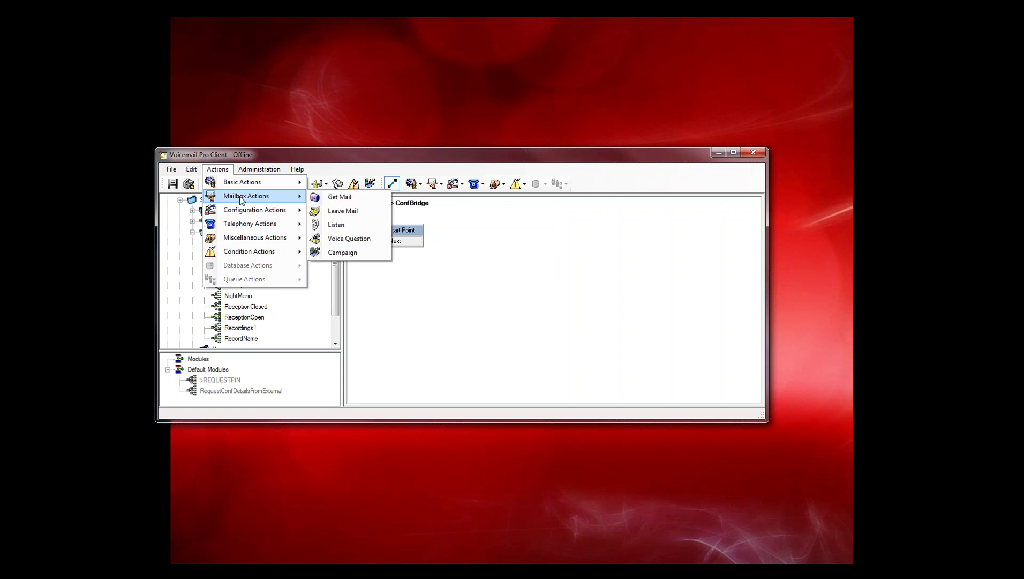
mouse_move(243, 187)
click(336, 211)
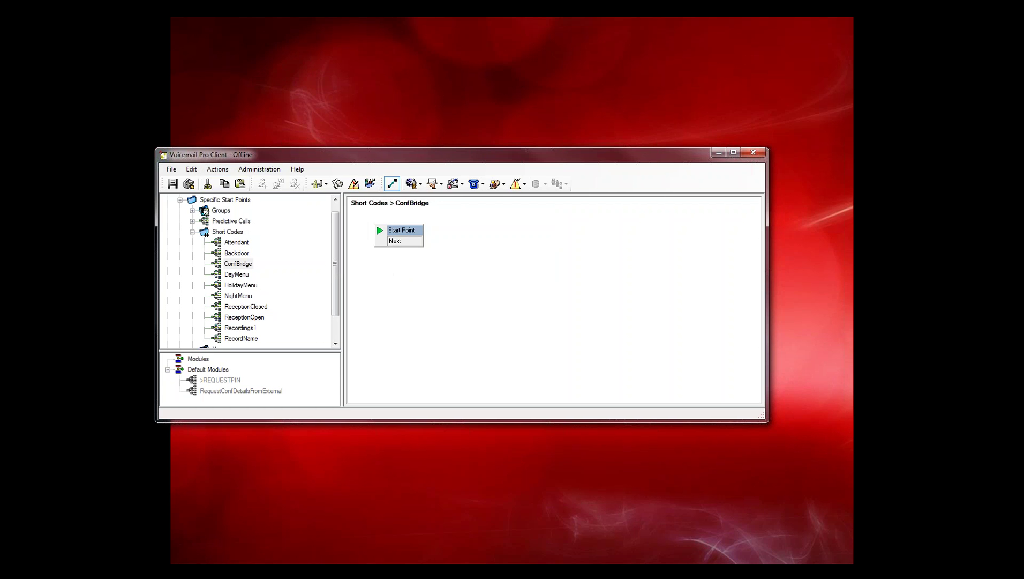
click(419, 279)
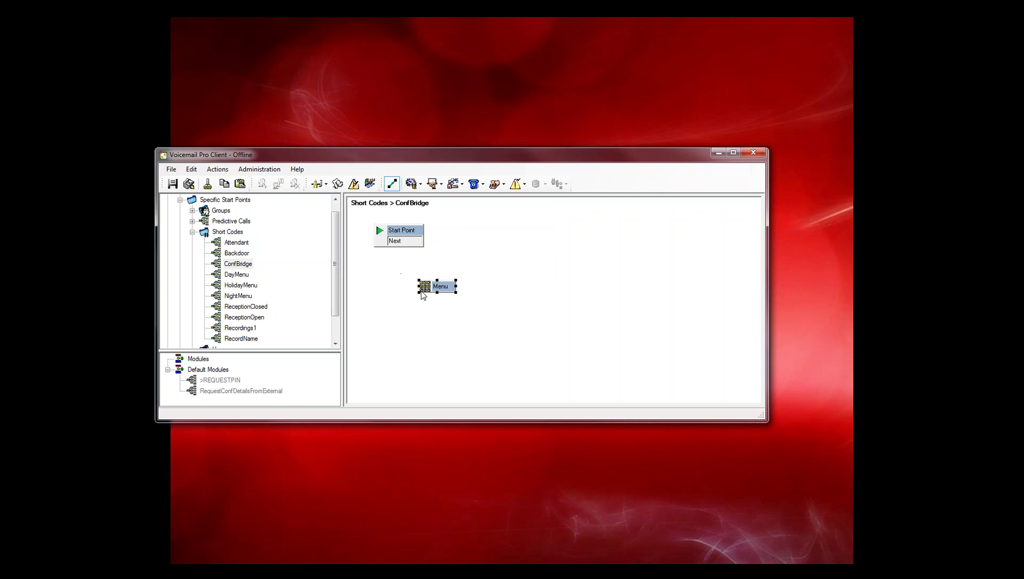
click(225, 173)
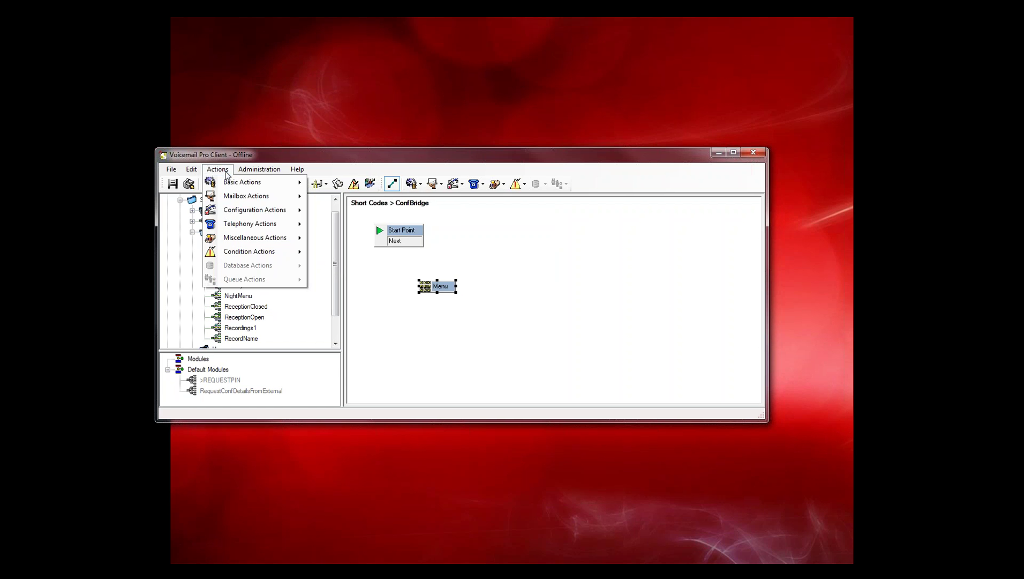
mouse_move(250, 227)
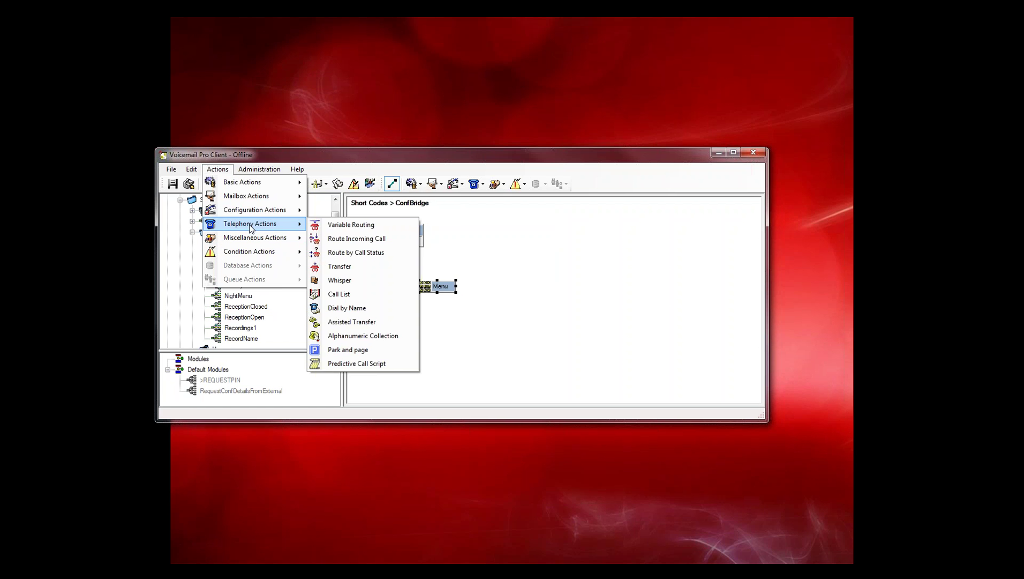
click(338, 225)
click(438, 316)
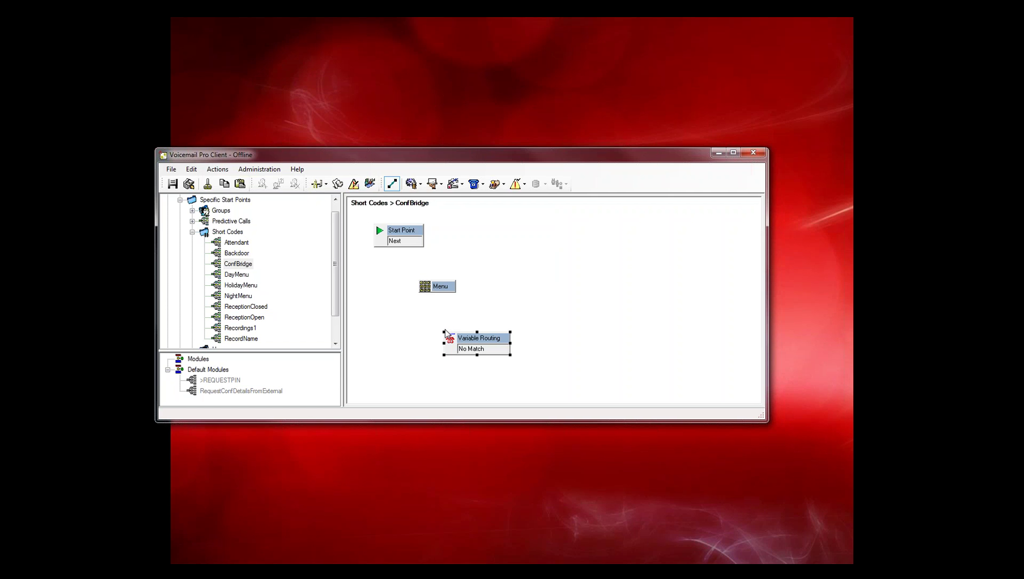
Step: Add a Transfer action right of the Menu and paste two copies of it
click(221, 171)
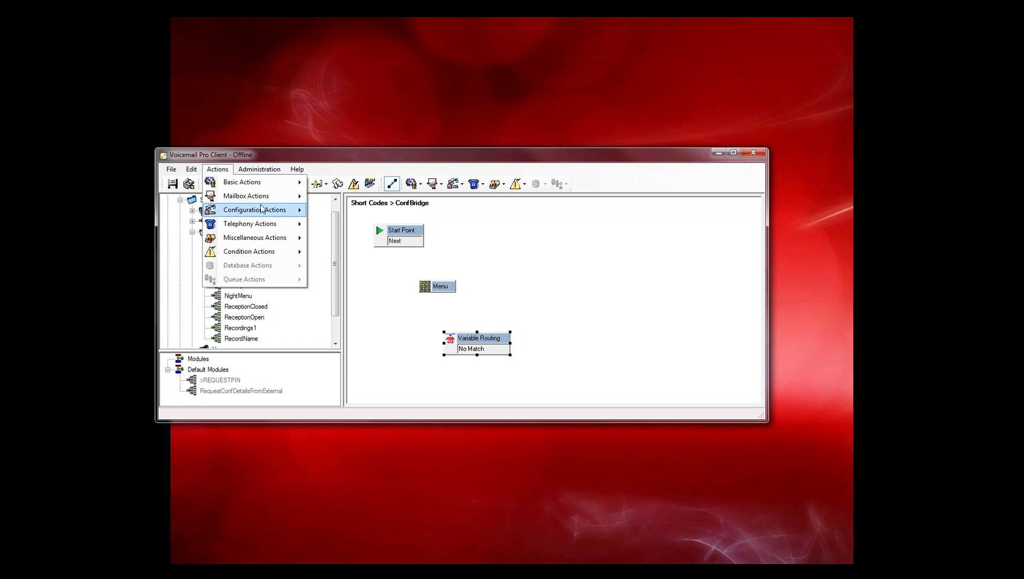
mouse_move(239, 199)
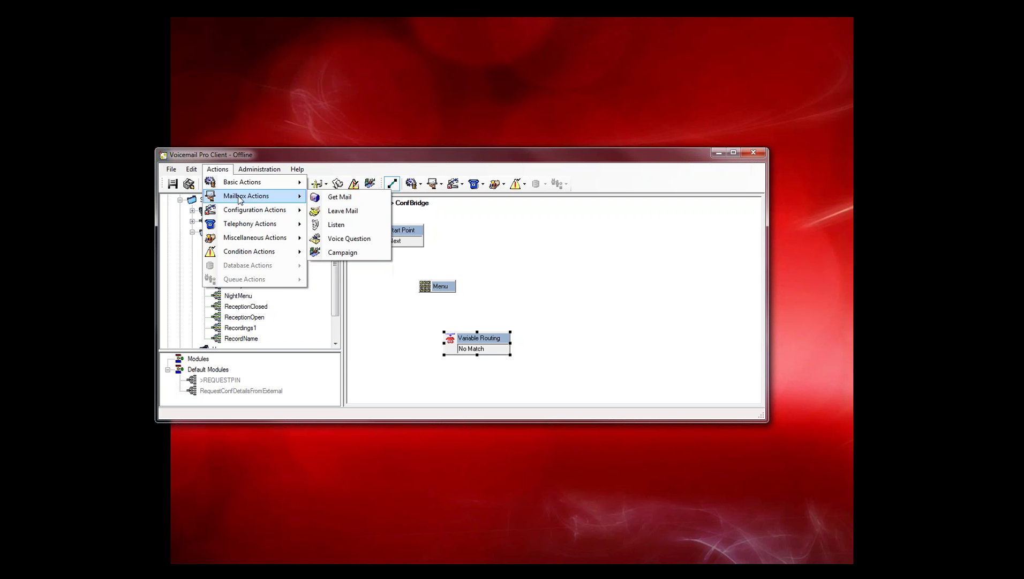
mouse_move(252, 224)
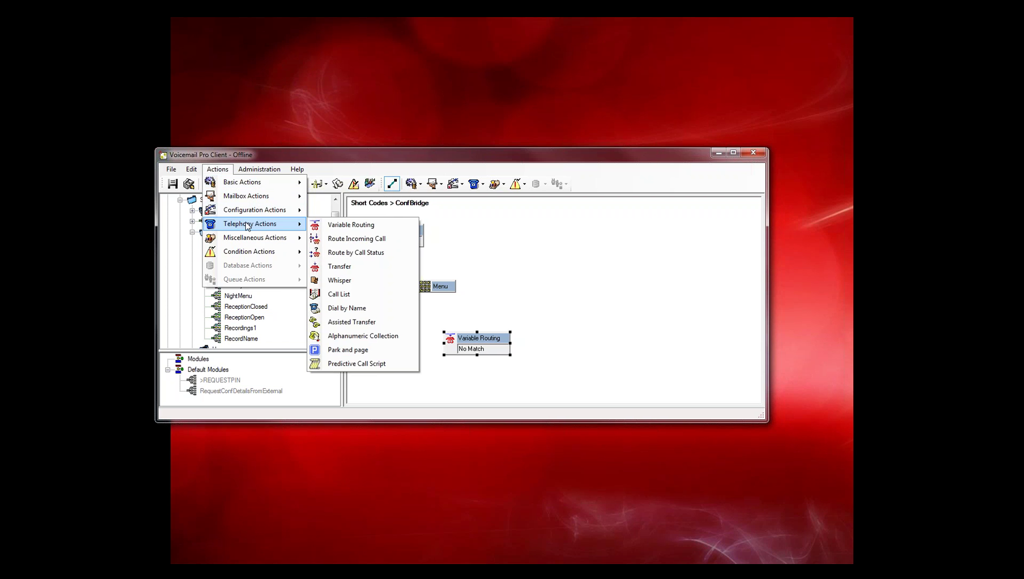
click(342, 266)
click(583, 279)
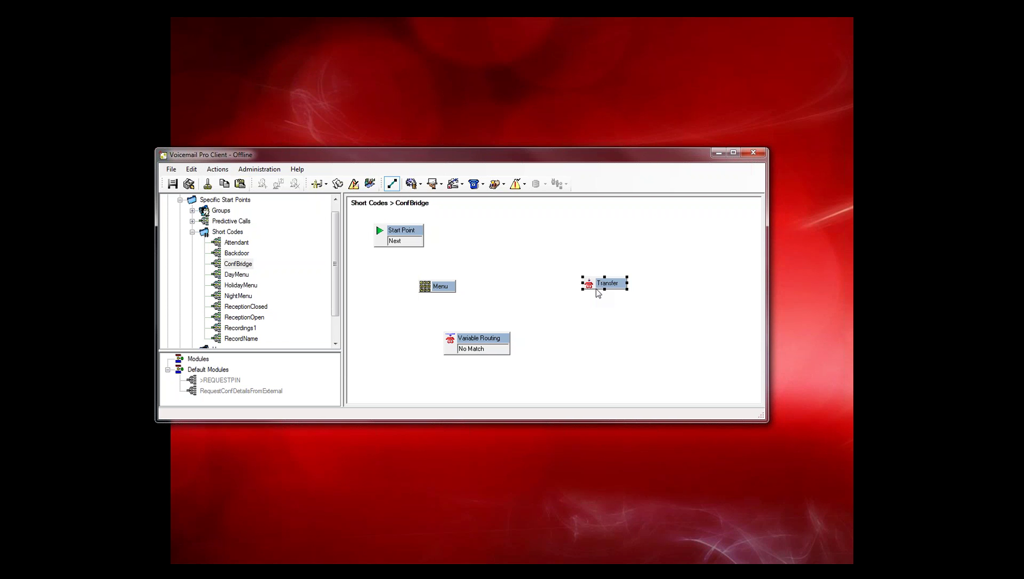
right_click(599, 292)
click(608, 301)
right_click(589, 322)
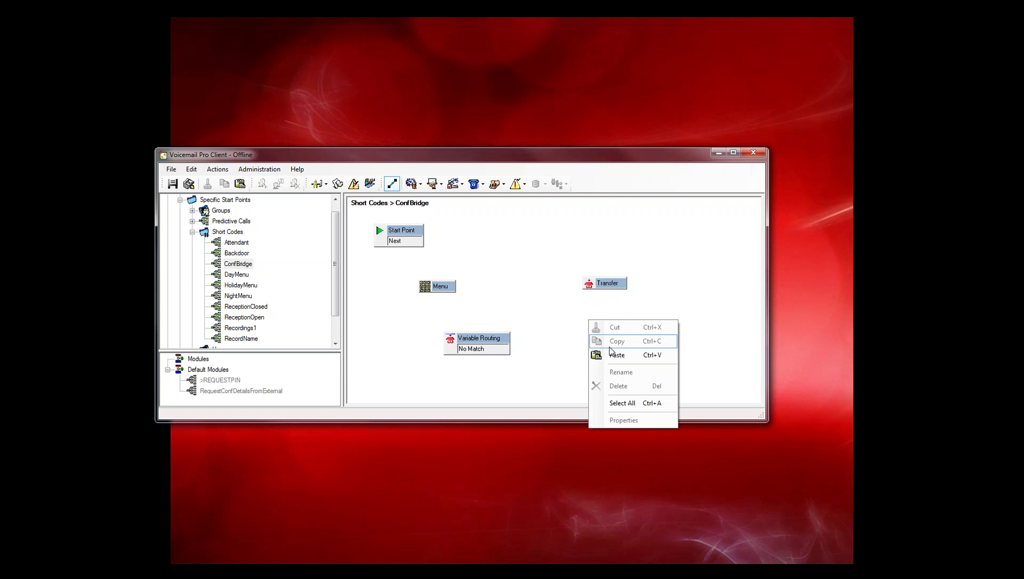
click(613, 355)
right_click(588, 341)
click(613, 355)
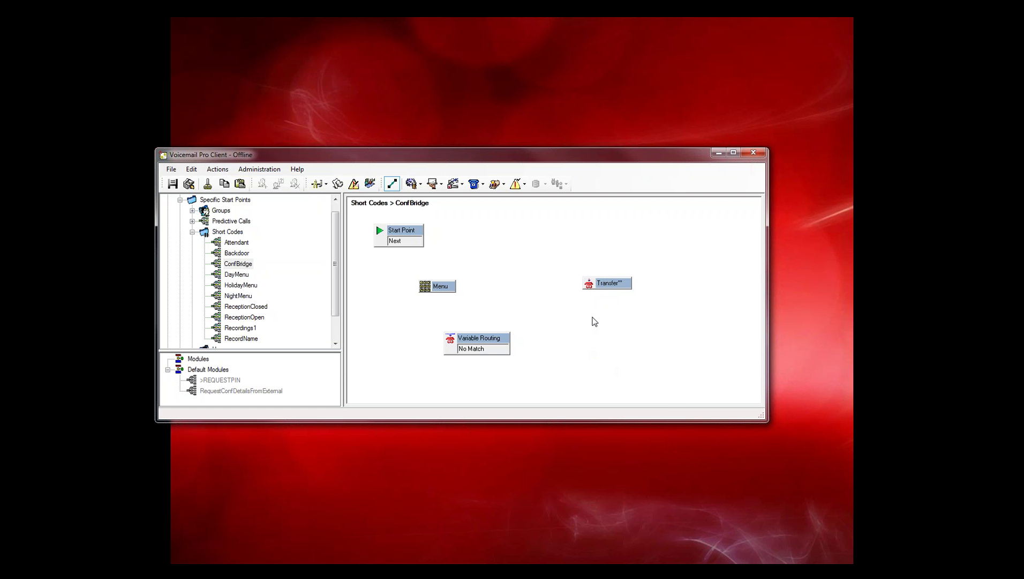
Step: Stack the three Transfer actions vertically on the right of the flow
drag(599, 283, 596, 320)
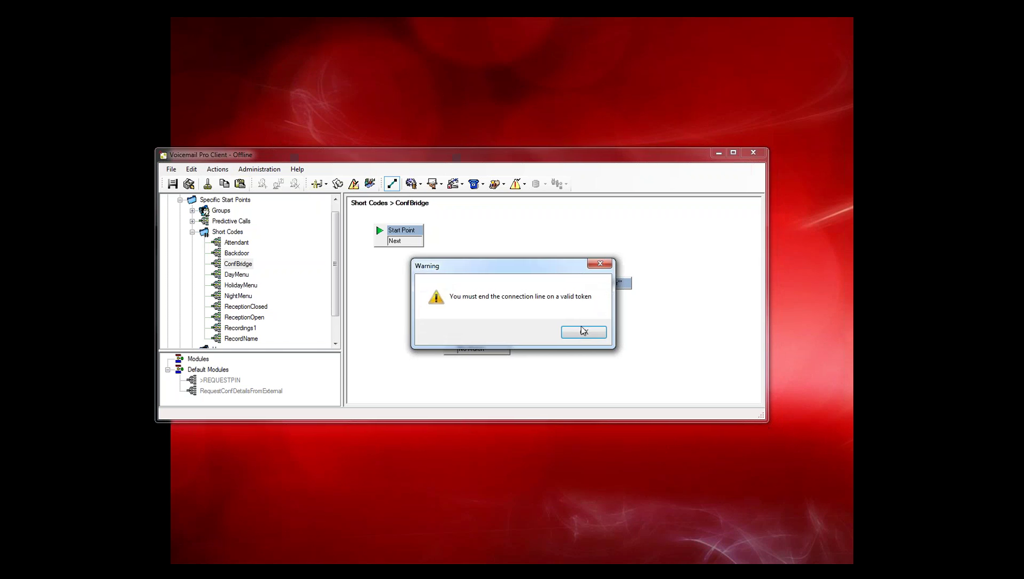
click(583, 330)
click(392, 183)
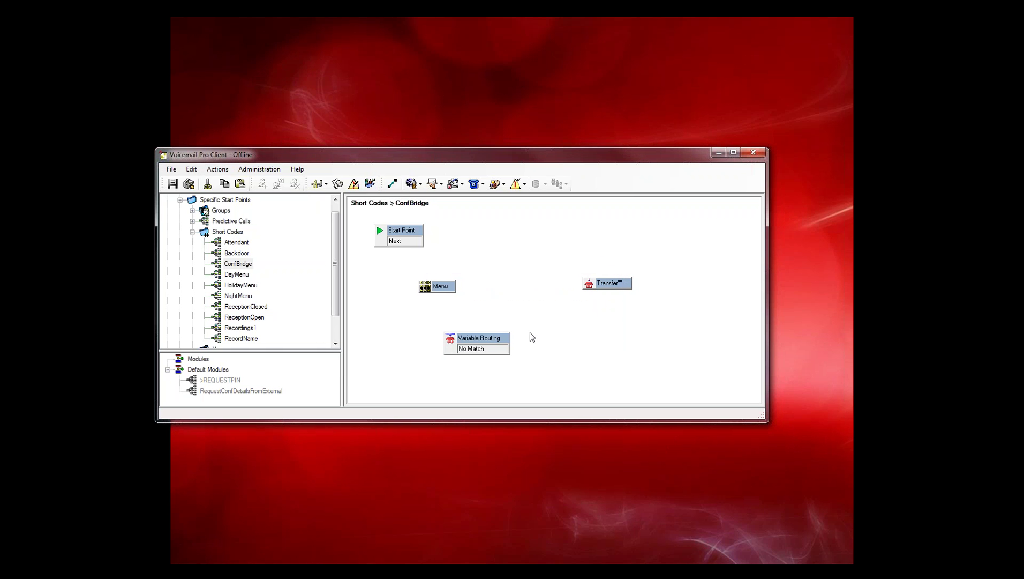
drag(611, 285, 577, 373)
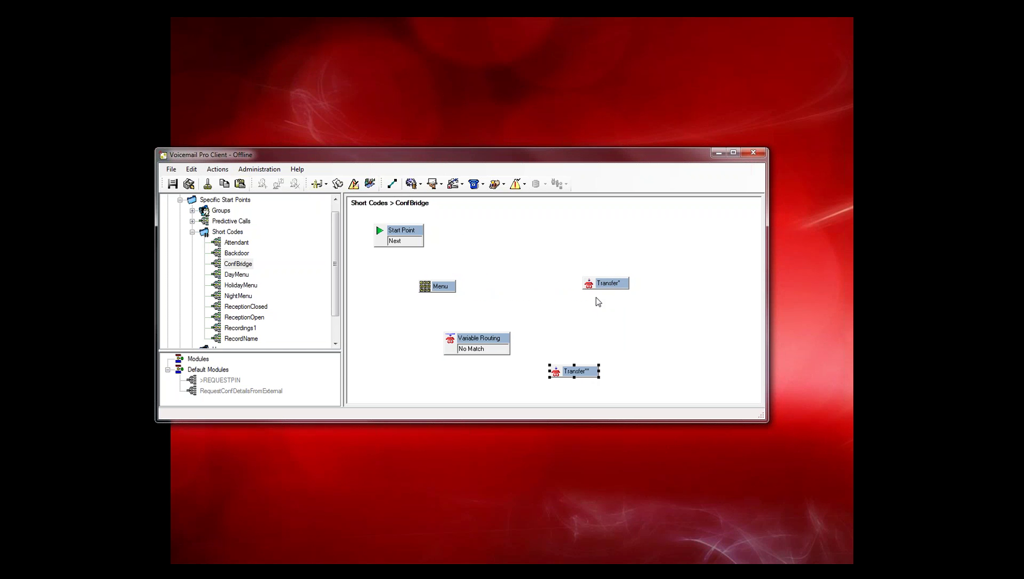
drag(600, 287, 567, 346)
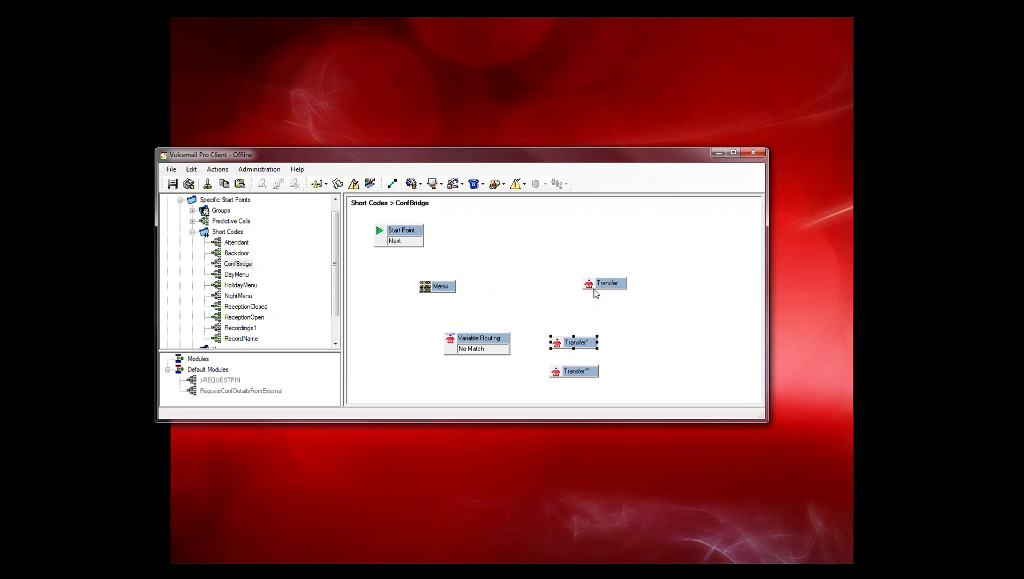
drag(595, 288, 565, 319)
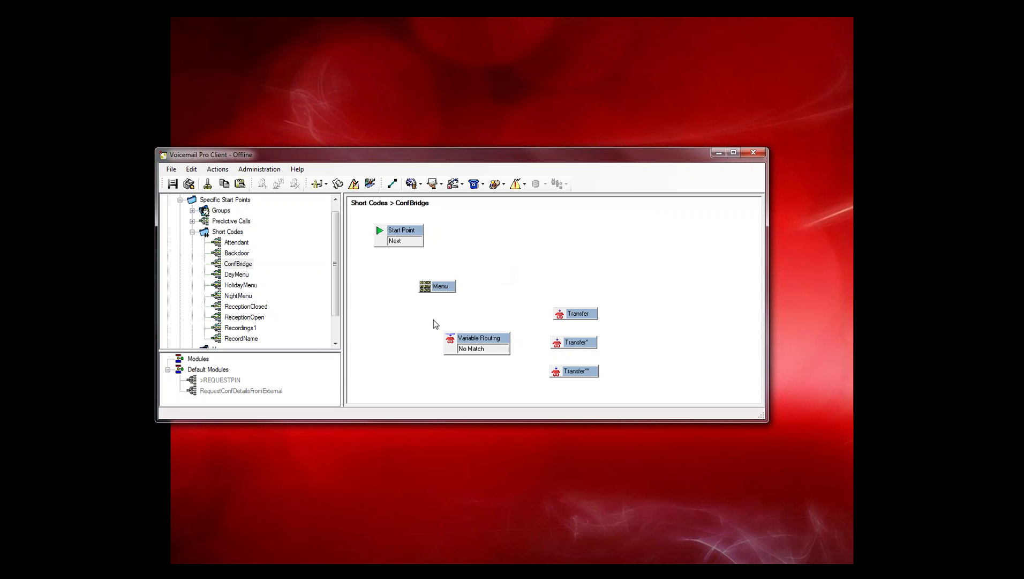
Step: Give the Menu touch-tone sequence 78??? and enable its Timeout and Invalid Entry results
click(442, 287)
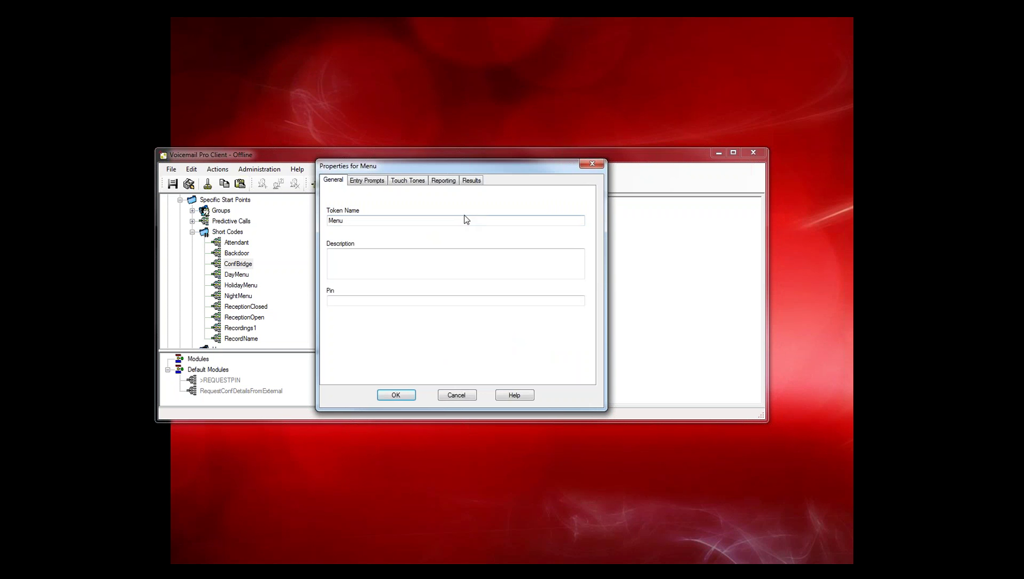
click(391, 180)
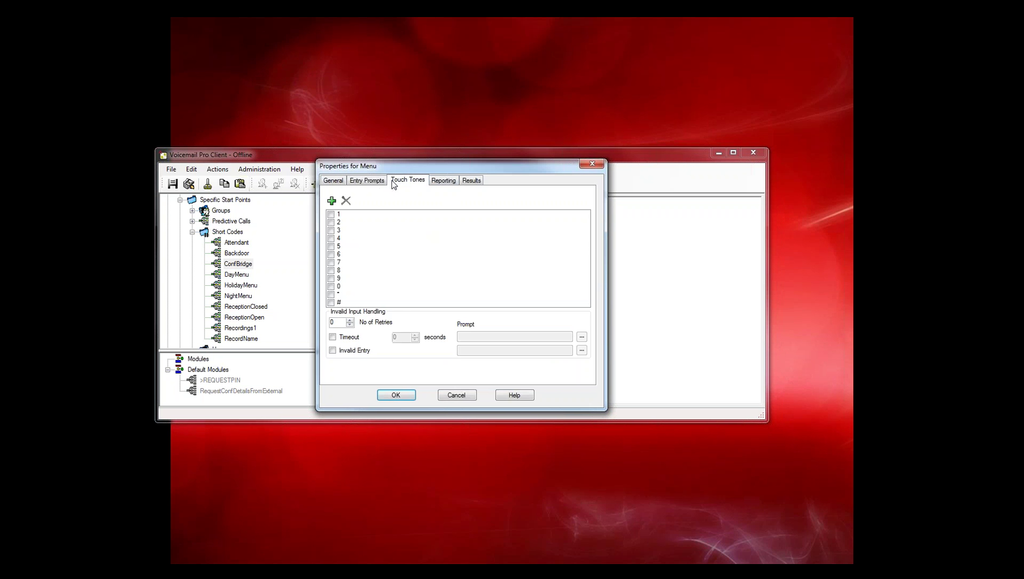
click(331, 201)
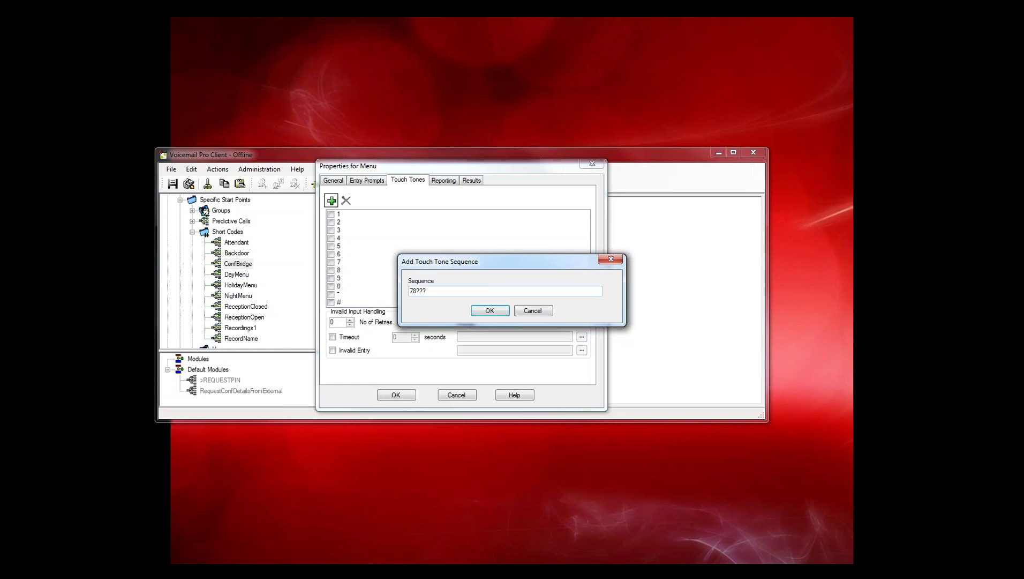
click(498, 311)
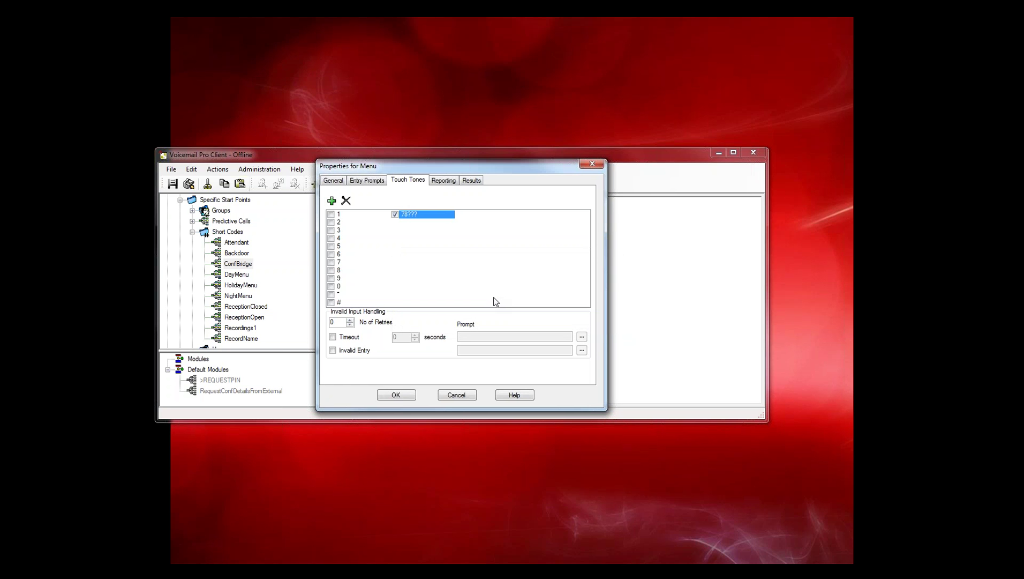
click(355, 338)
click(355, 351)
click(397, 395)
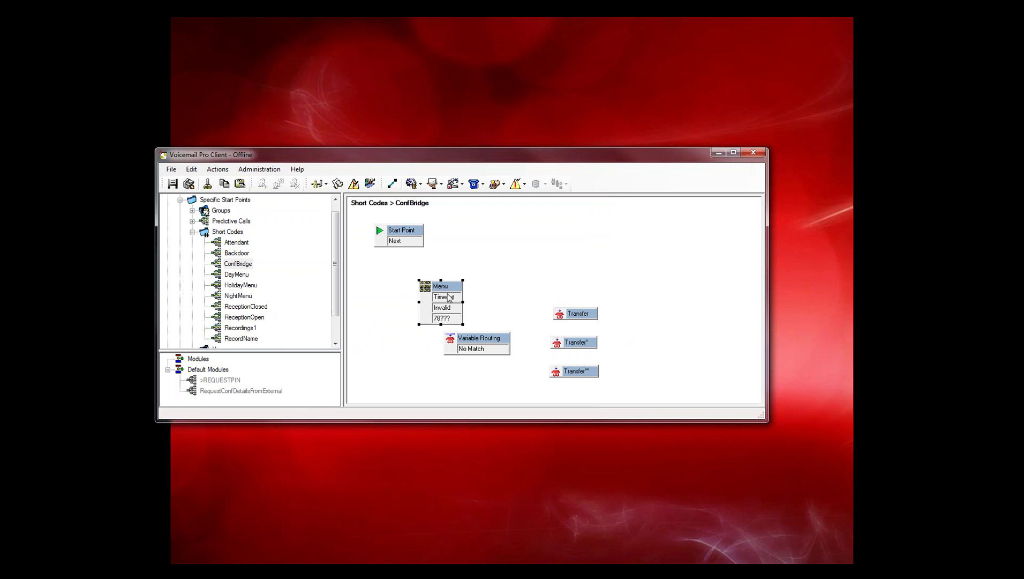
Step: Nudge the Menu and Variable Routing actions slightly up and left
drag(448, 288, 436, 276)
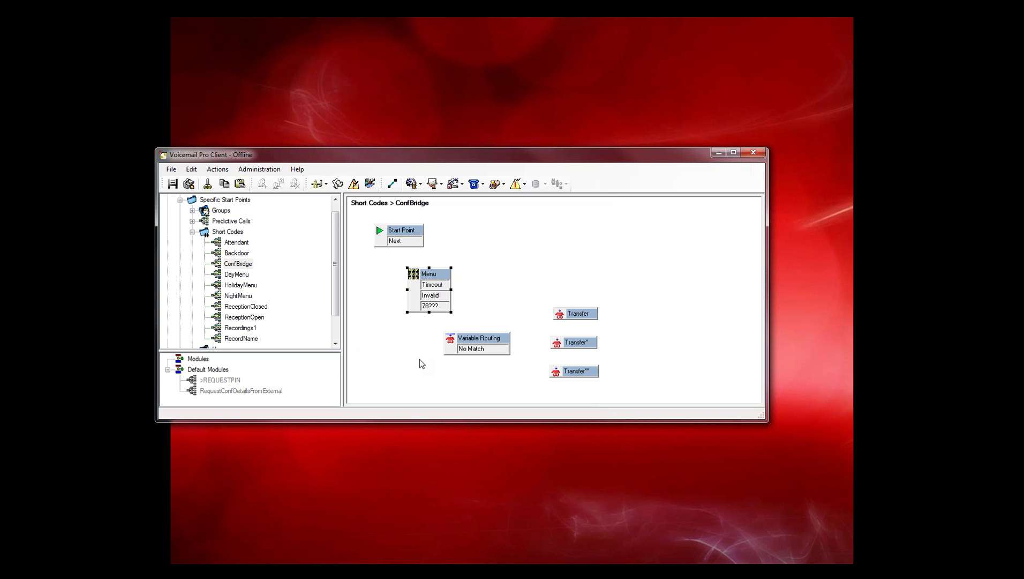
click(479, 343)
drag(479, 343, 462, 343)
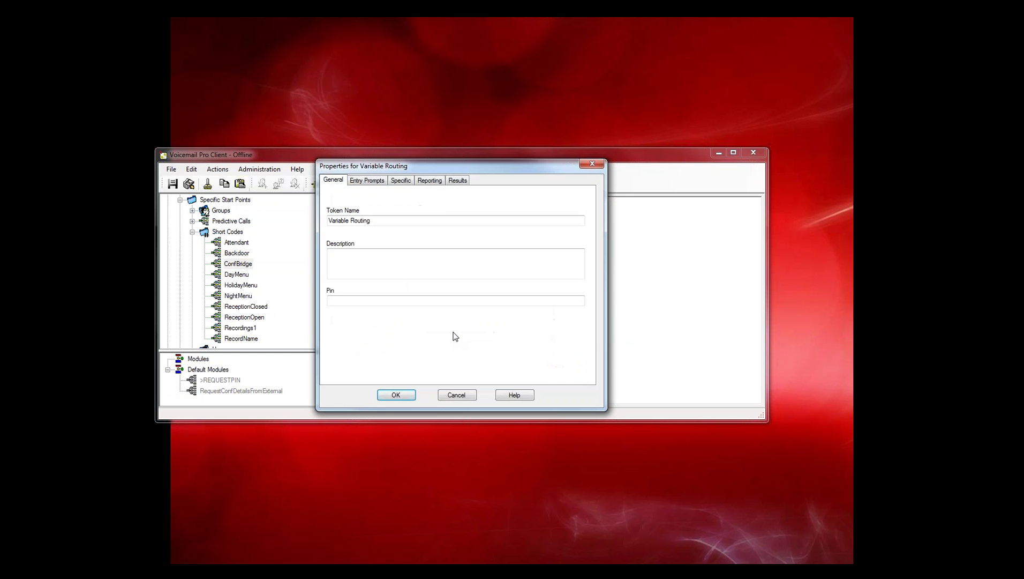
Step: Set the Variable Routing action to route on the $KEY variable
click(370, 180)
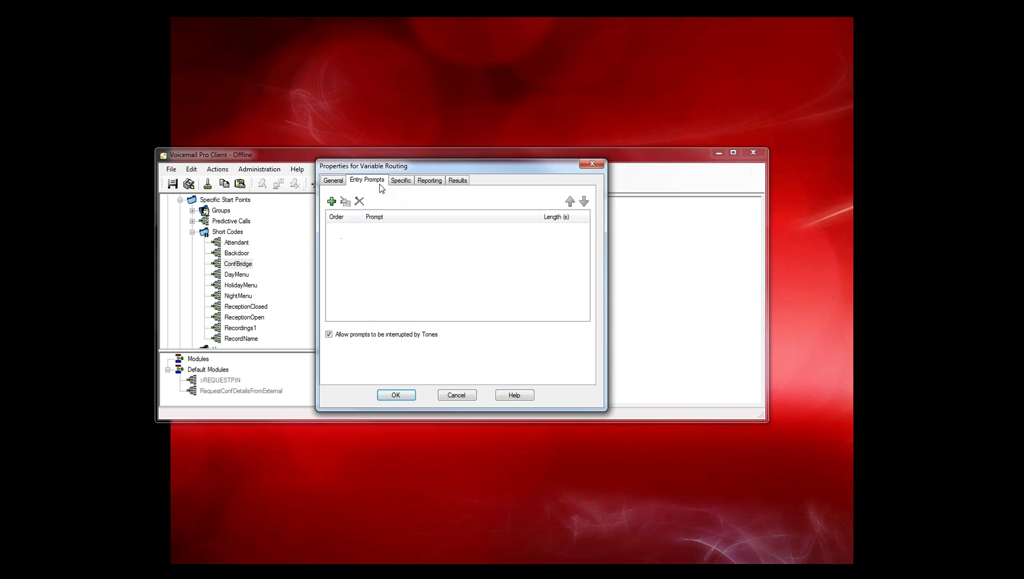
click(401, 181)
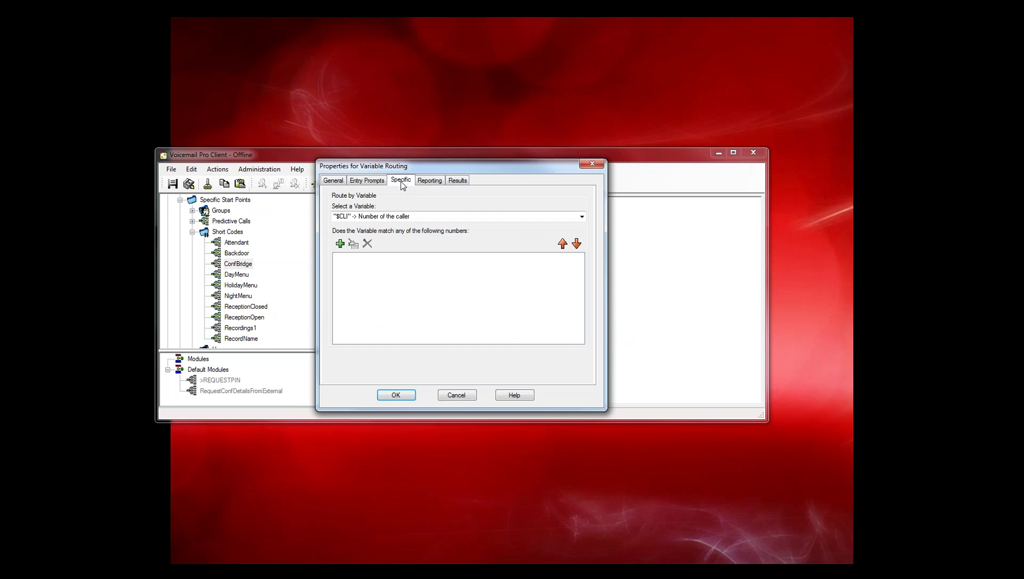
click(375, 217)
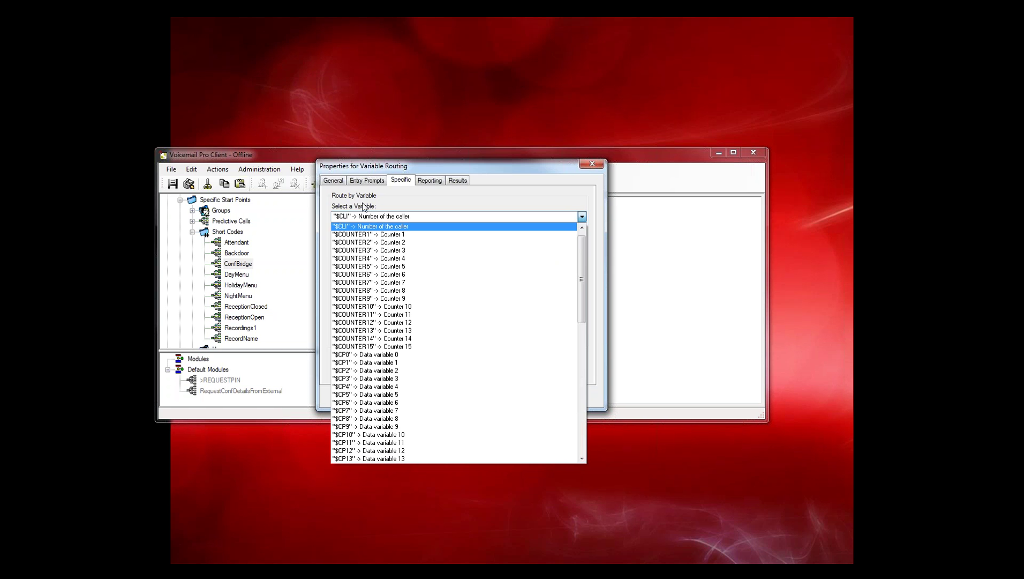
scroll(410, 334, down, 5)
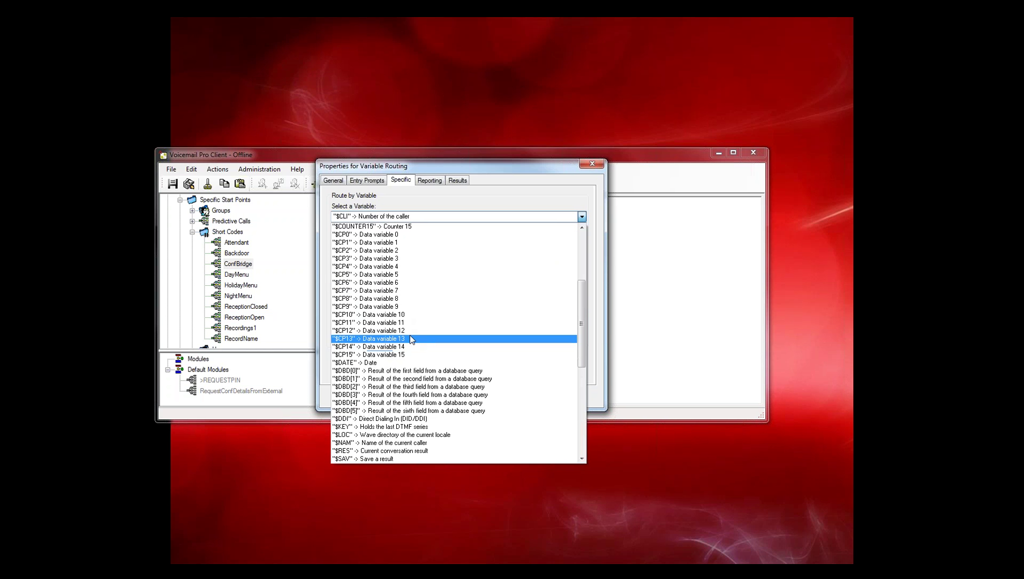
click(396, 426)
Step: Add matching numbers 78200, 78201 and 78202 to Variable Routing and save
click(340, 244)
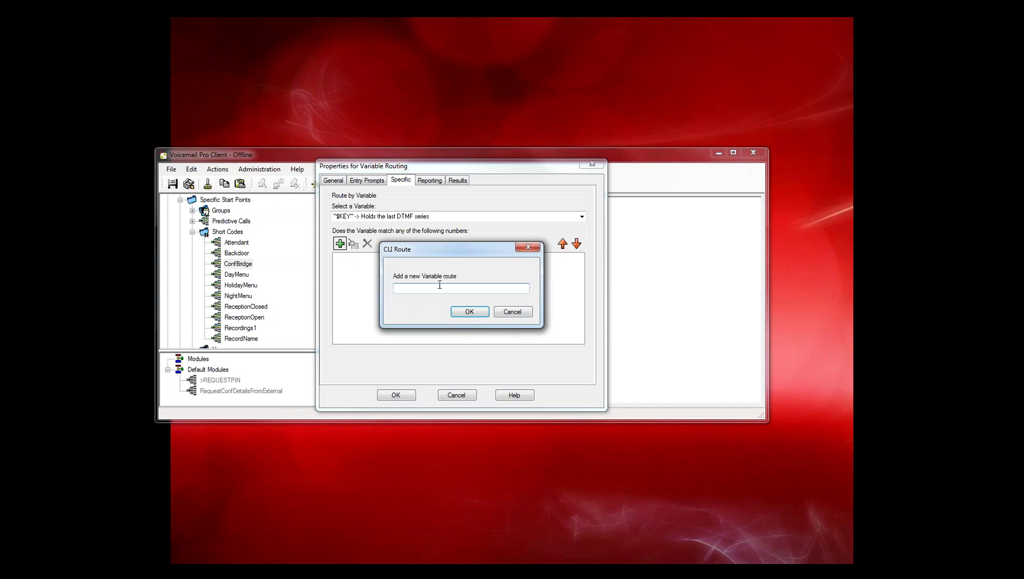
text(78200)
click(469, 312)
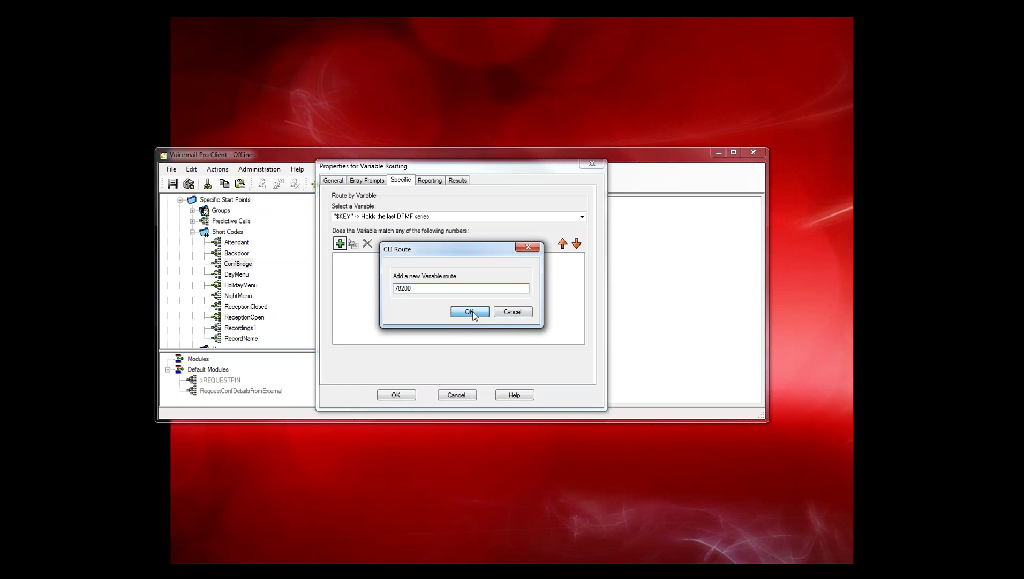
click(341, 244)
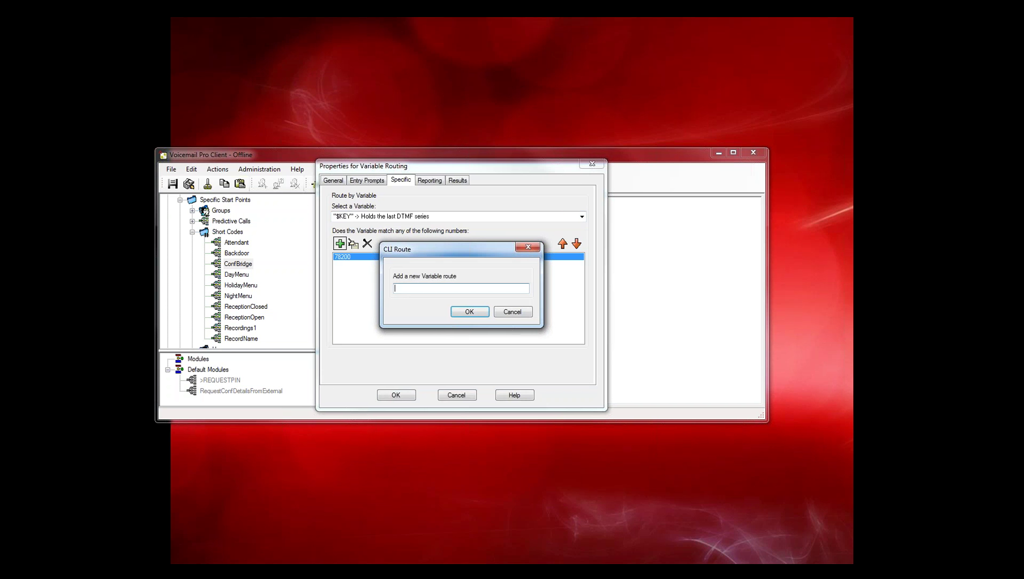
text(78201)
click(476, 314)
click(341, 244)
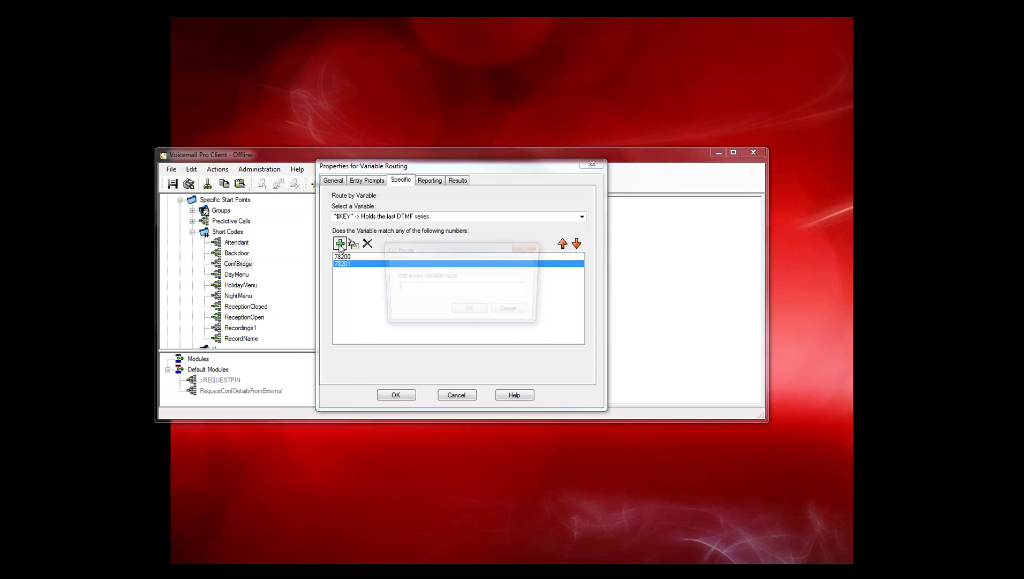
text(78202)
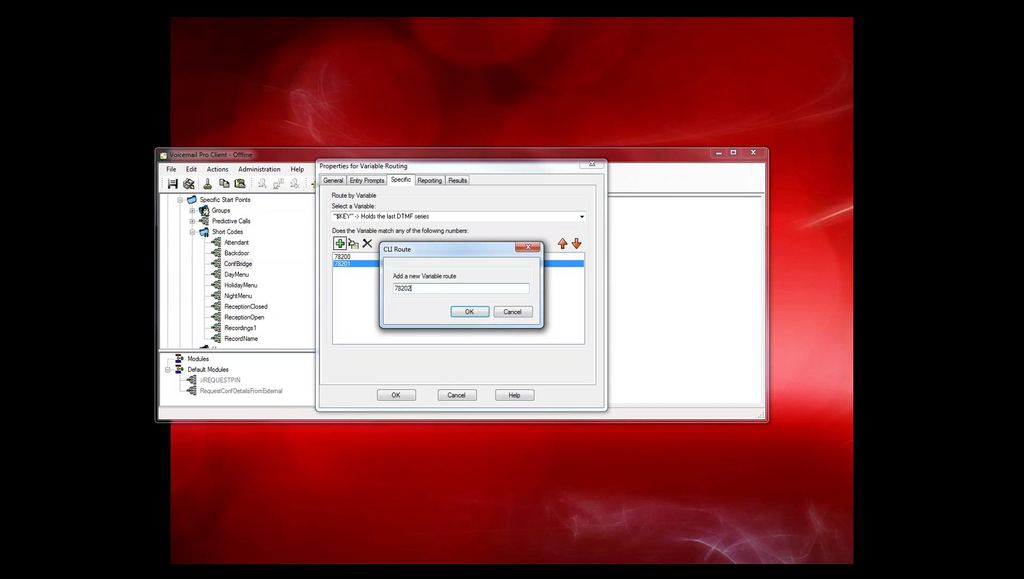
click(454, 311)
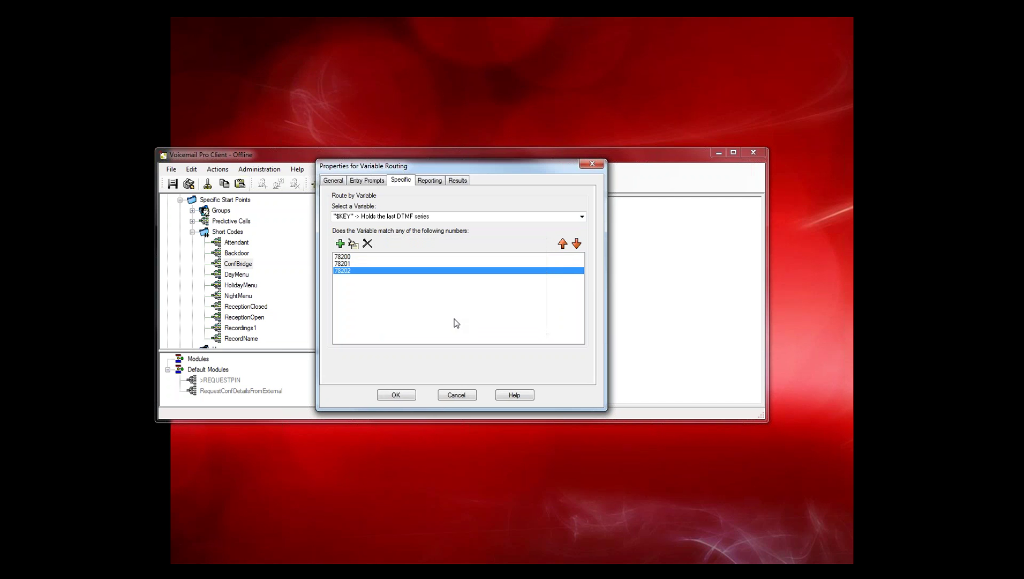
click(396, 394)
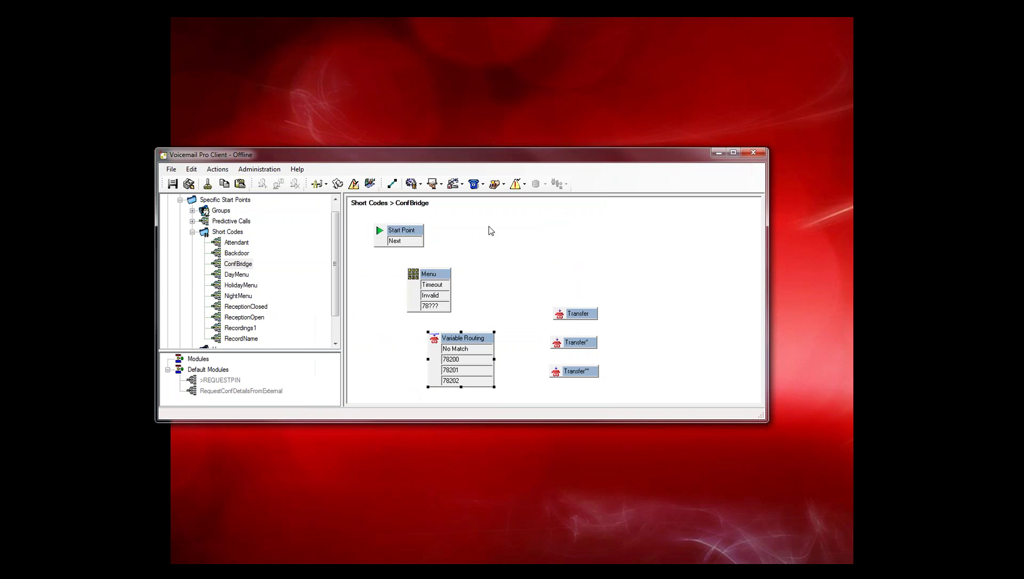
Step: Connect Start Point to Menu, 78??? to Variable Routing, and 78200–78202 to the three Transfers
click(393, 184)
click(392, 184)
drag(409, 245, 413, 279)
drag(445, 307, 563, 317)
drag(493, 370, 560, 346)
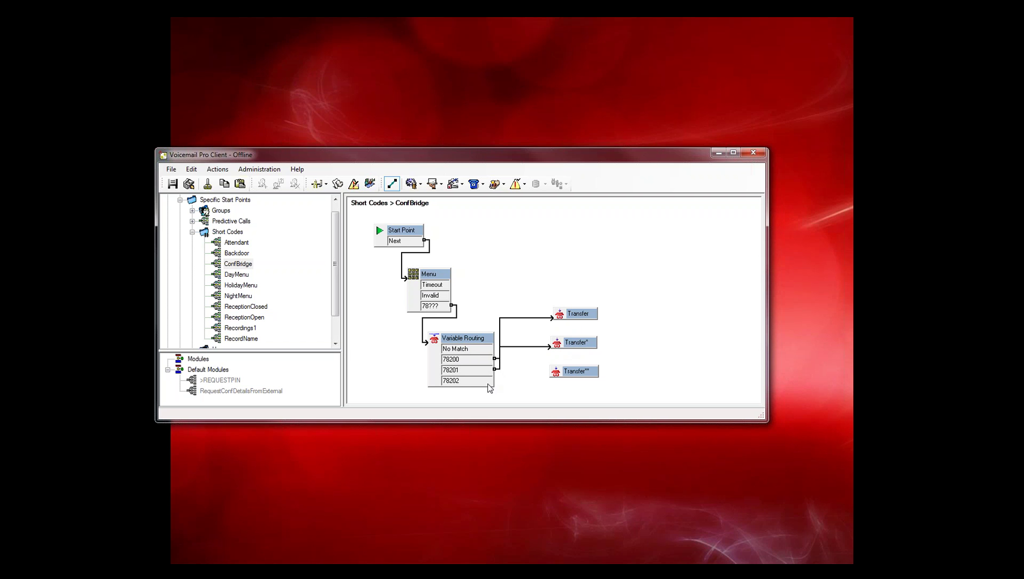
drag(488, 383, 555, 376)
Step: Name the first Transfer Conf500 with destination 500
click(392, 184)
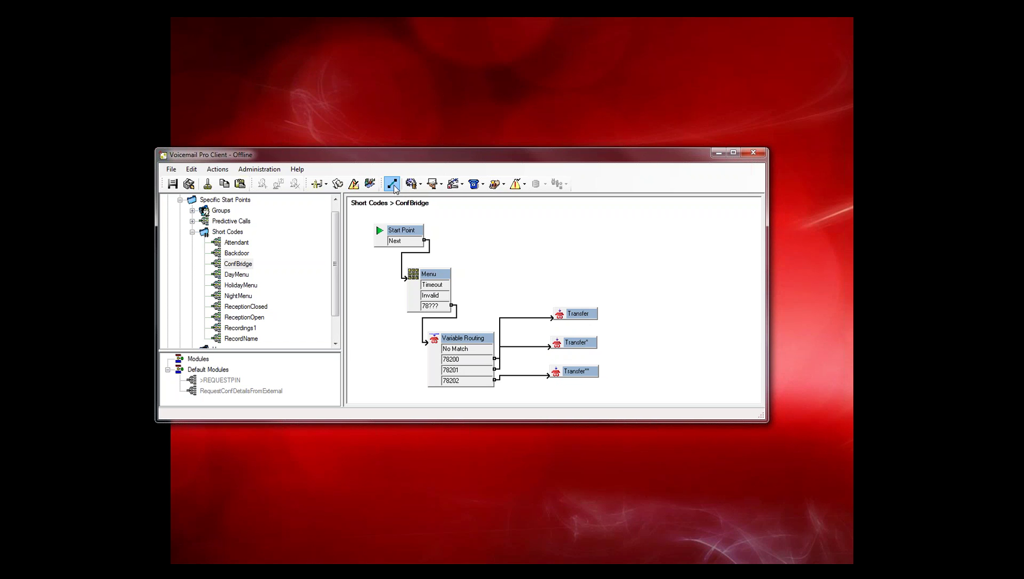
double_click(579, 315)
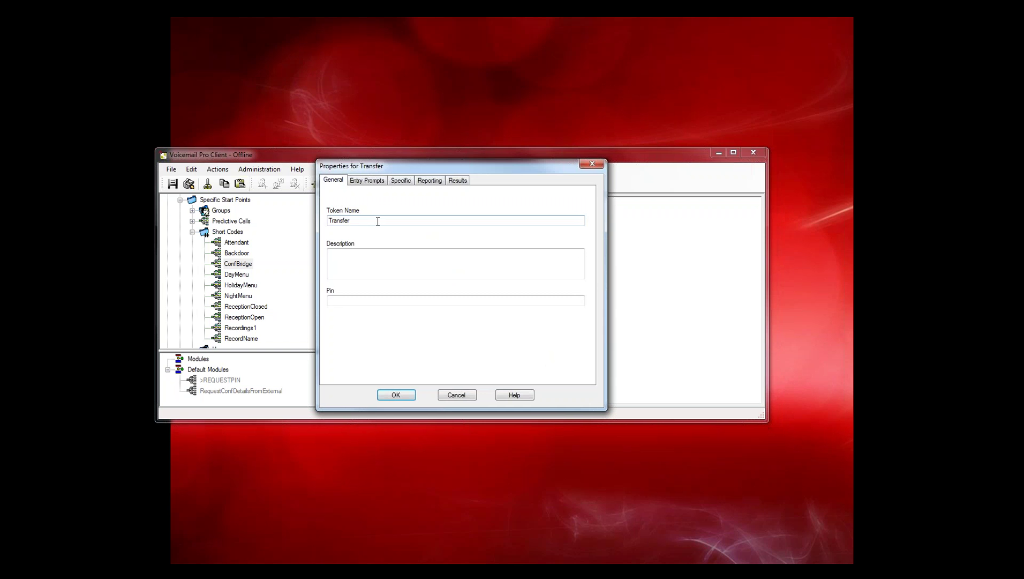
double_click(377, 222)
text(Conf500)
click(401, 181)
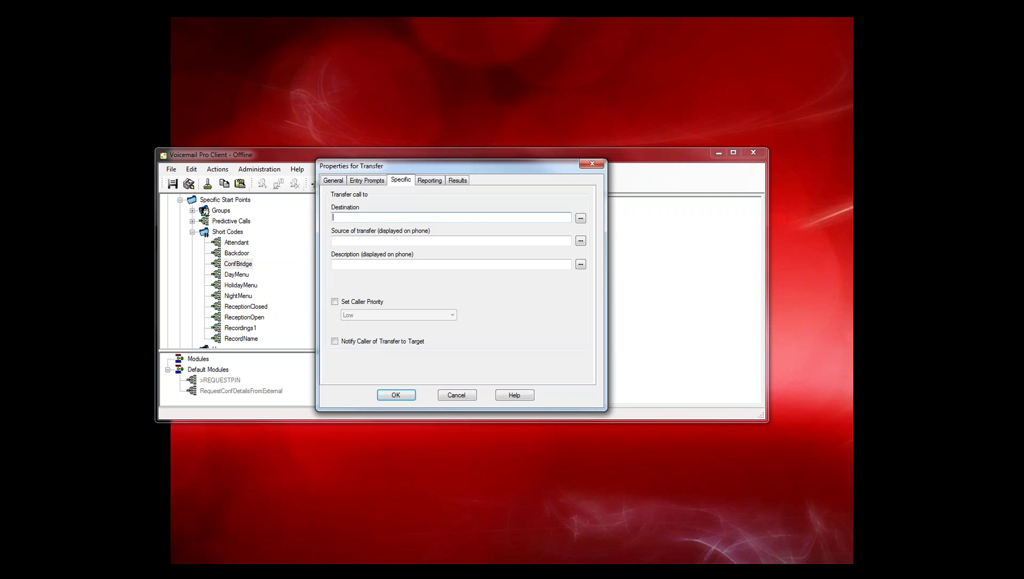
text(500)
click(401, 395)
Step: Name the second Transfer Conf501 with destination 501
double_click(560, 342)
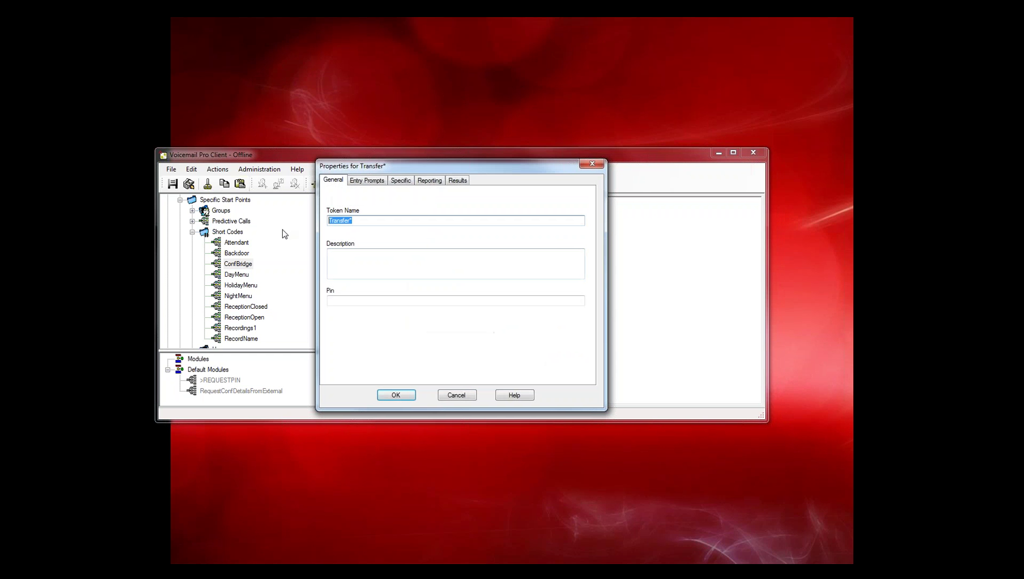
text(Conf501)
click(401, 180)
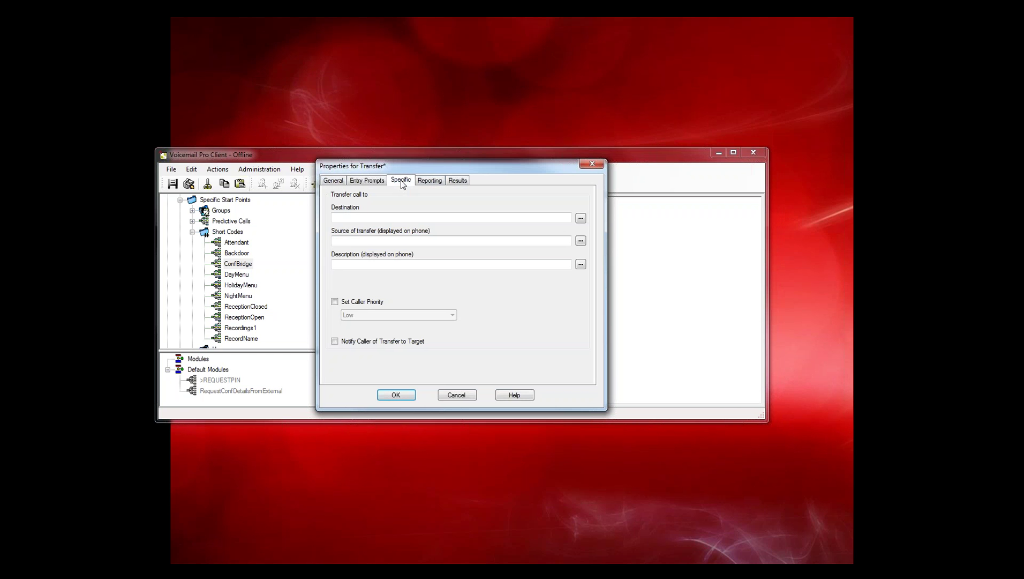
click(405, 217)
text(501)
click(396, 394)
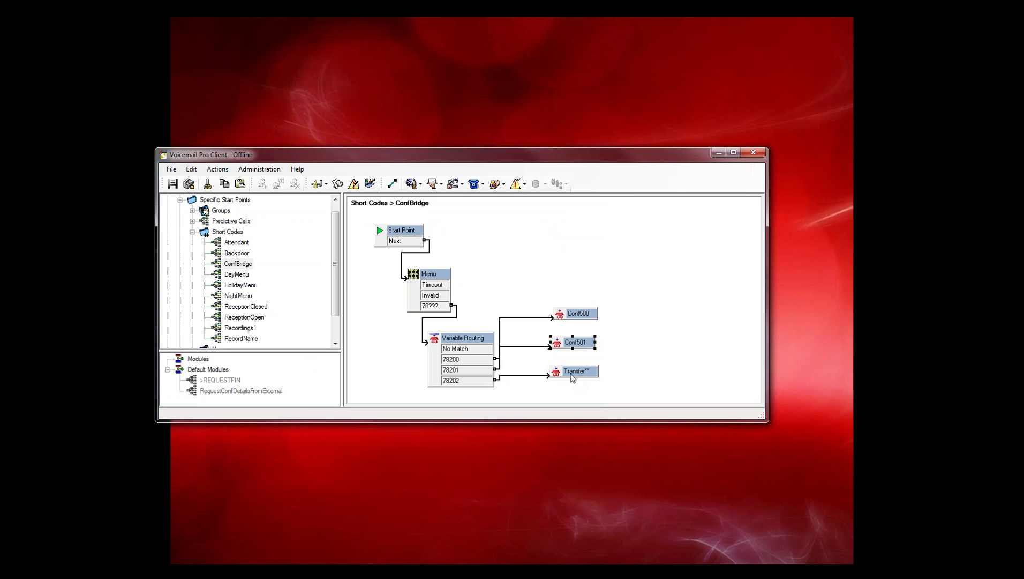
Step: Name the third Transfer Conf502 with destination 502
double_click(583, 374)
double_click(373, 221)
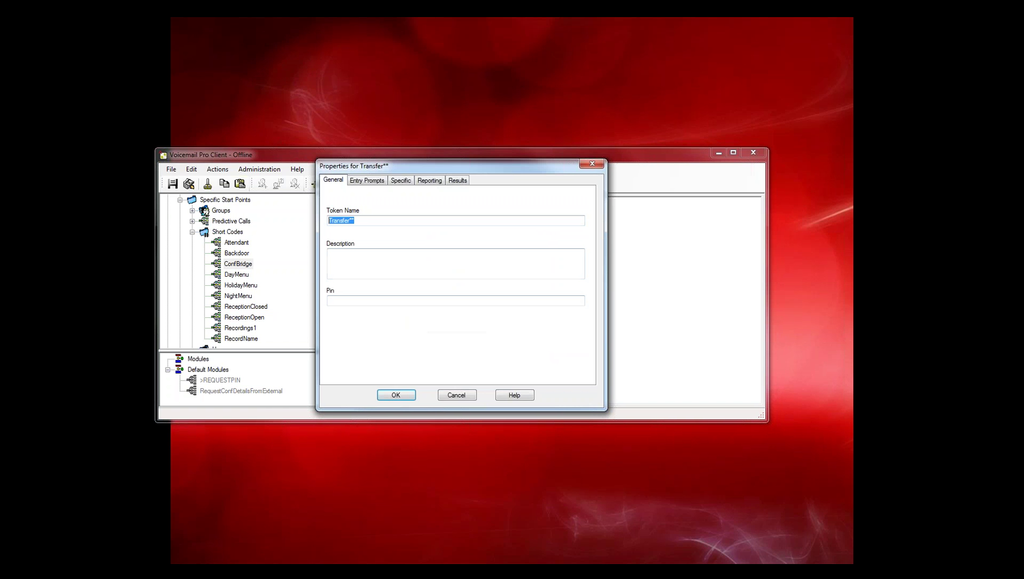
text(50)
text(Conf)
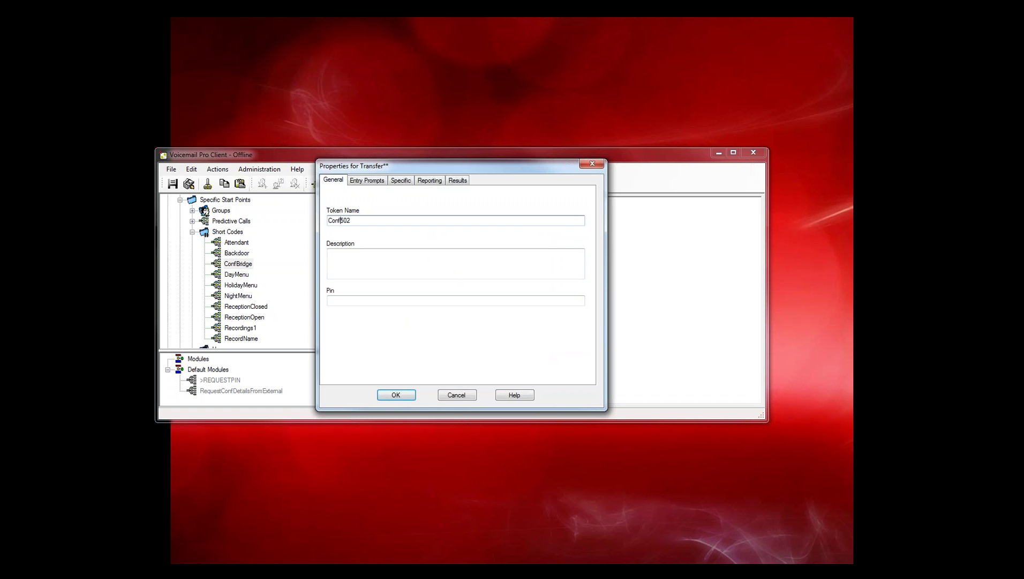
click(401, 181)
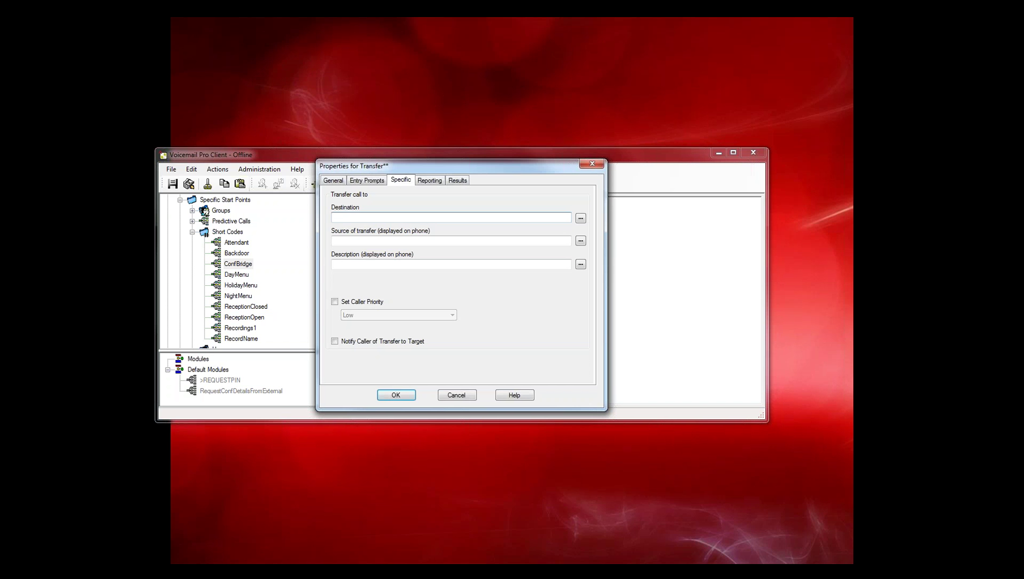
text(502)
click(396, 394)
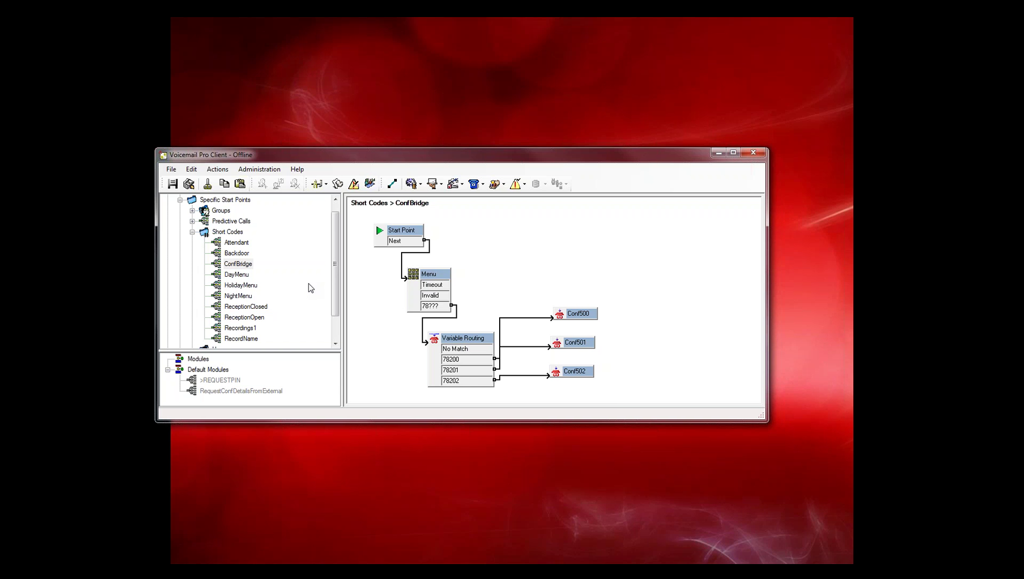
Step: Add a 'confbridge' wave file as the Menu's entry prompt, keeping PC Multimedia as device, and save
double_click(438, 278)
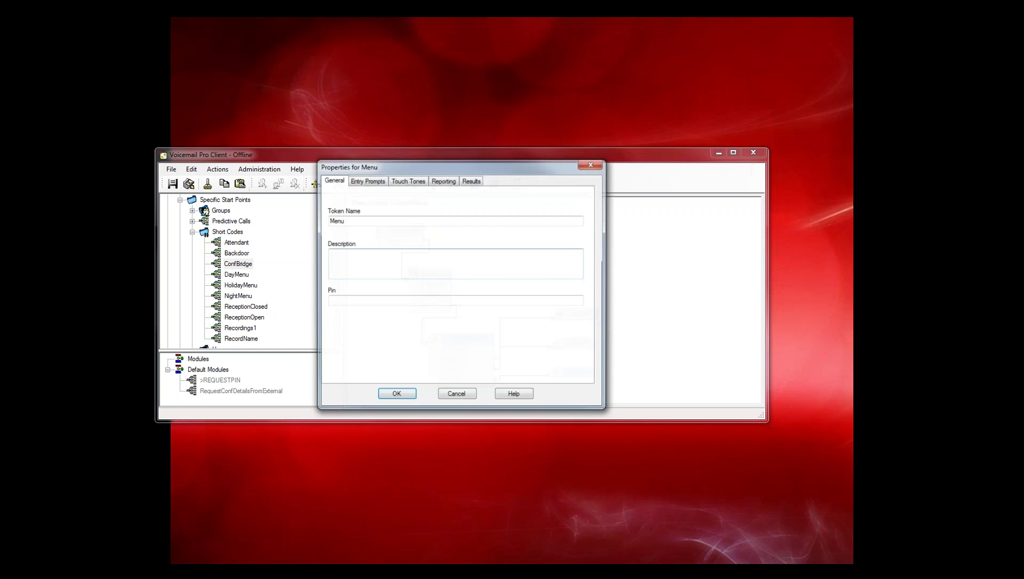
drag(413, 169, 643, 175)
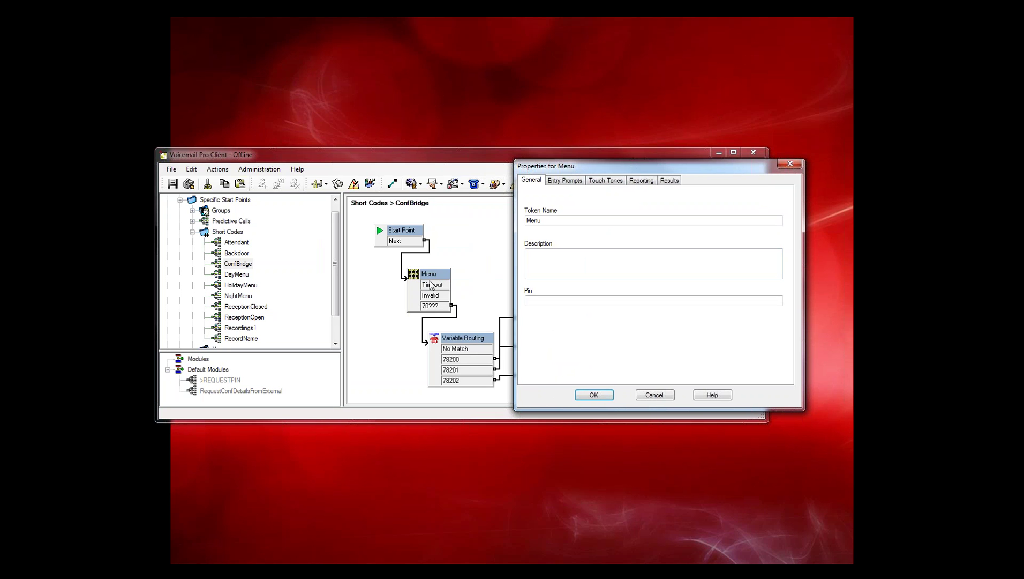
click(611, 180)
click(569, 182)
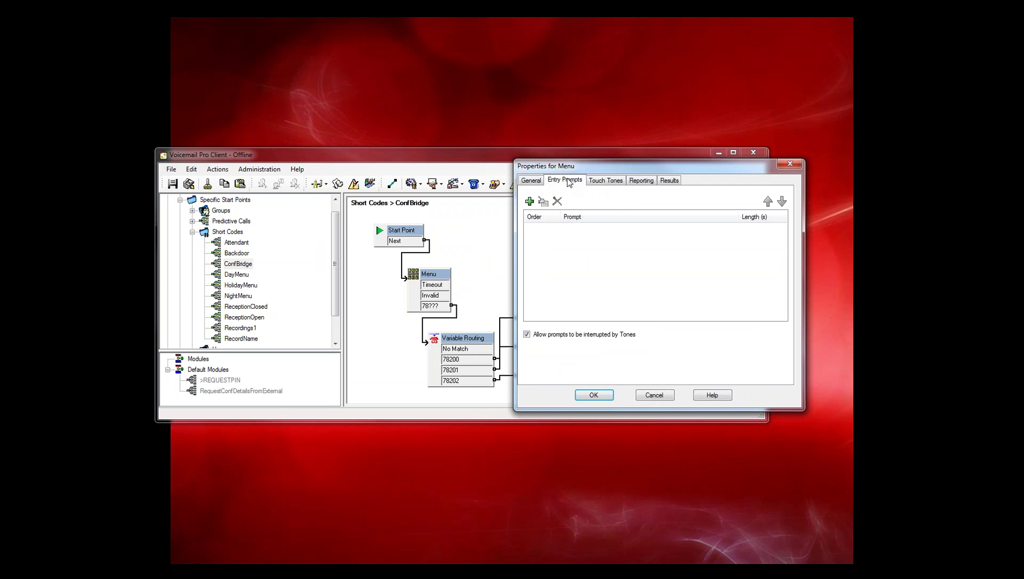
click(530, 202)
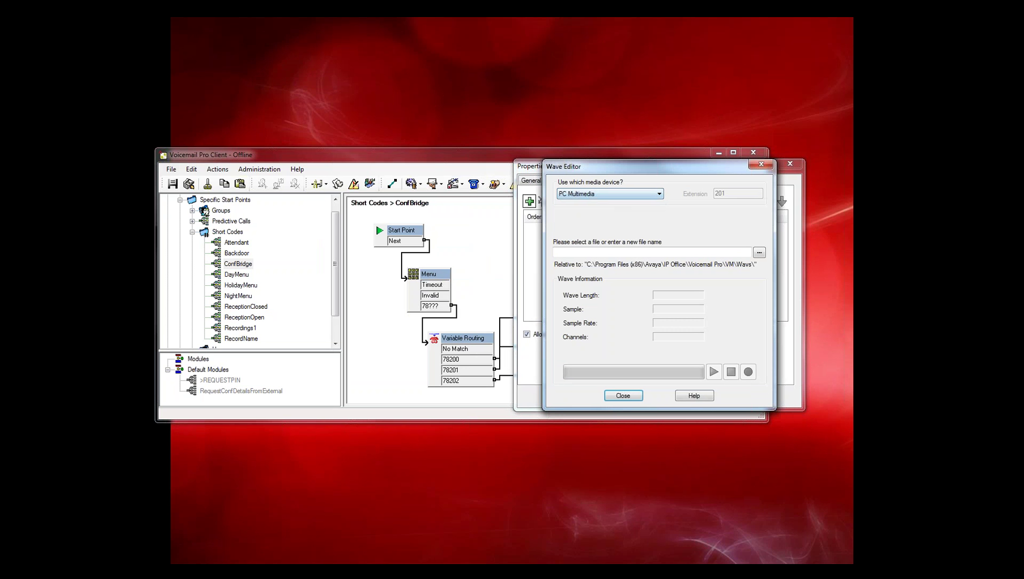
click(645, 250)
text(conf)
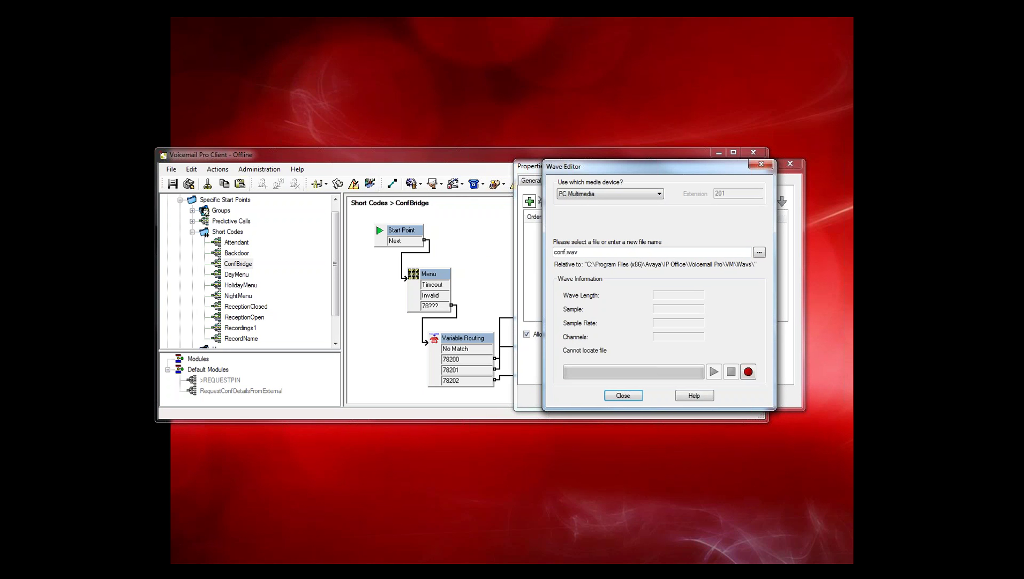
text(bridge)
click(614, 197)
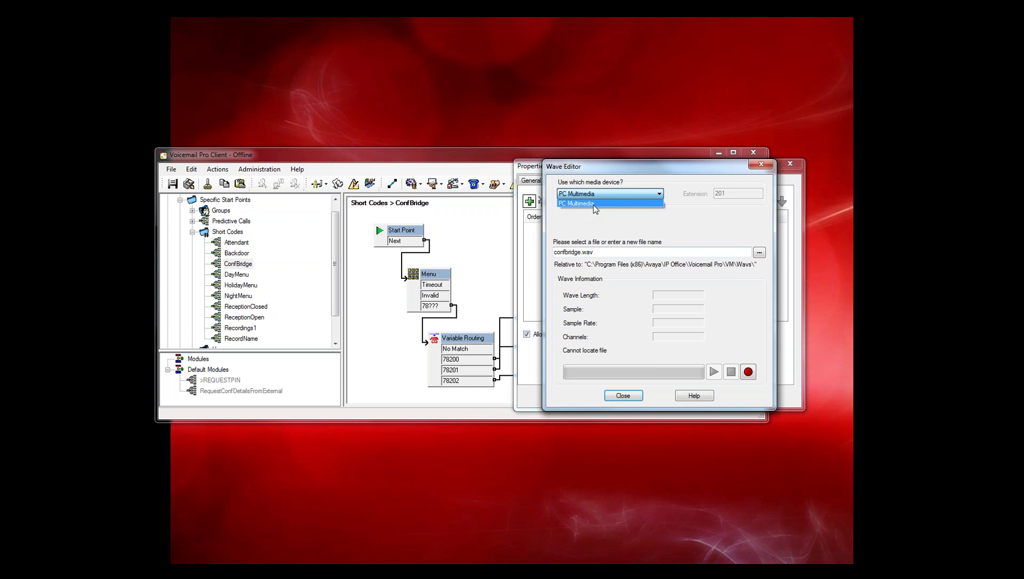
click(768, 212)
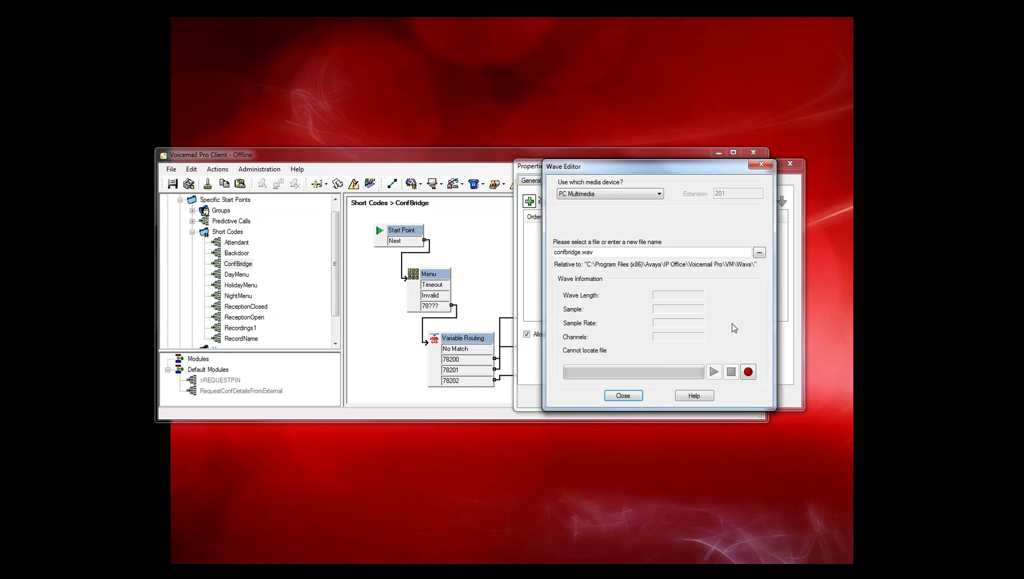
click(623, 395)
click(593, 395)
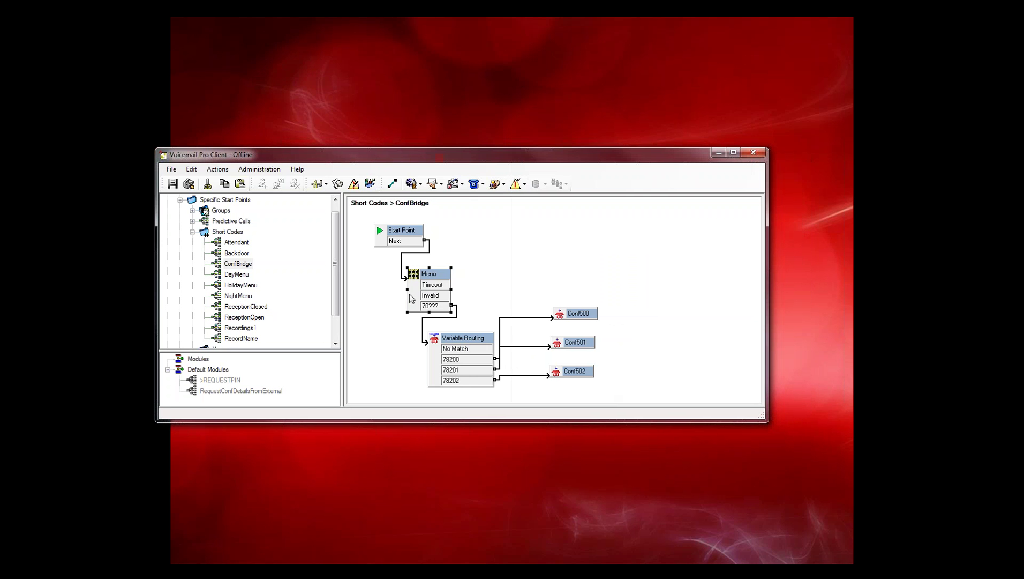